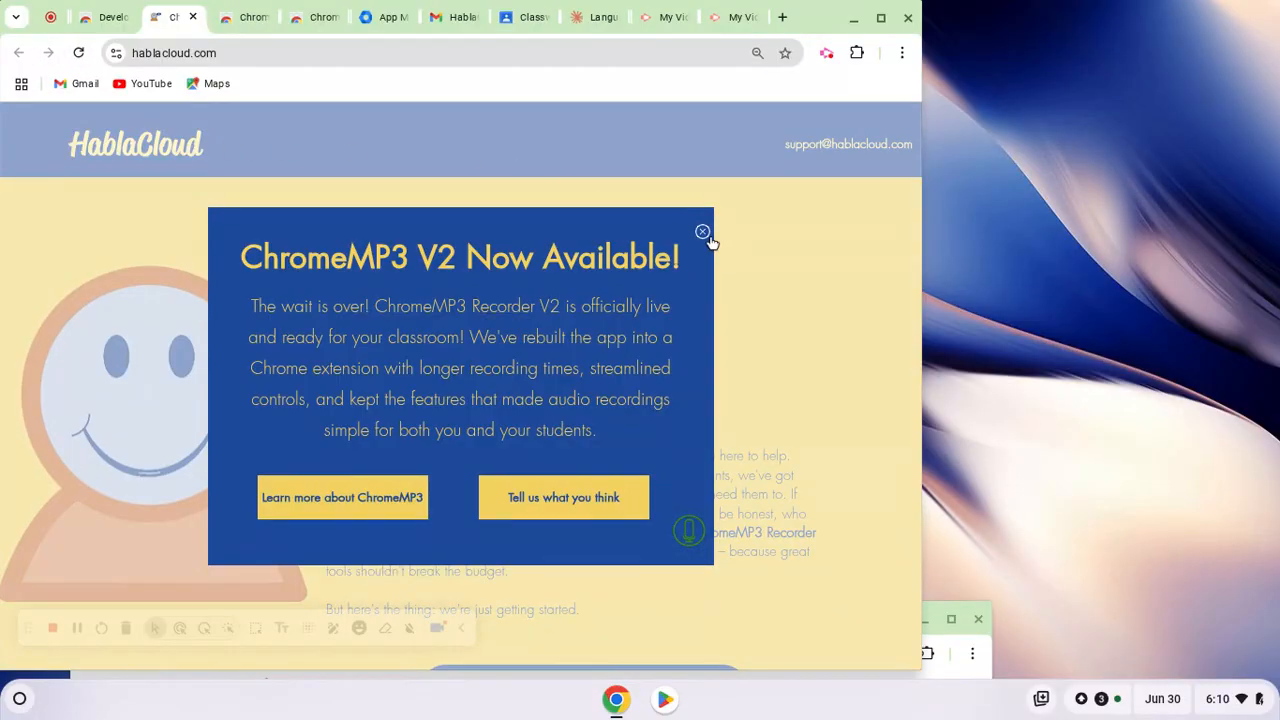
Dismiss the V2 announcement on the HablaCloud site and open the ChromeMP3 Recorder download page in the Chrome Web Store
left_click(703, 233)
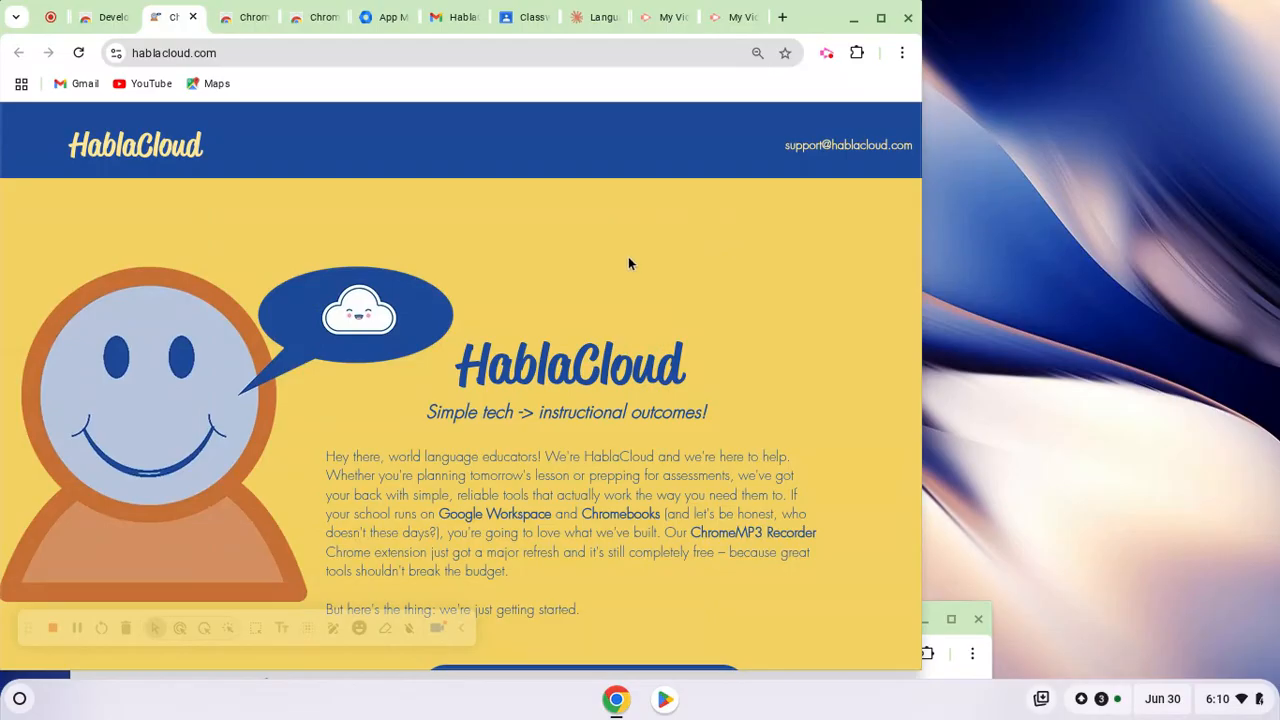
scroll(628, 262, "down", 10)
scroll(621, 261, "down", 4)
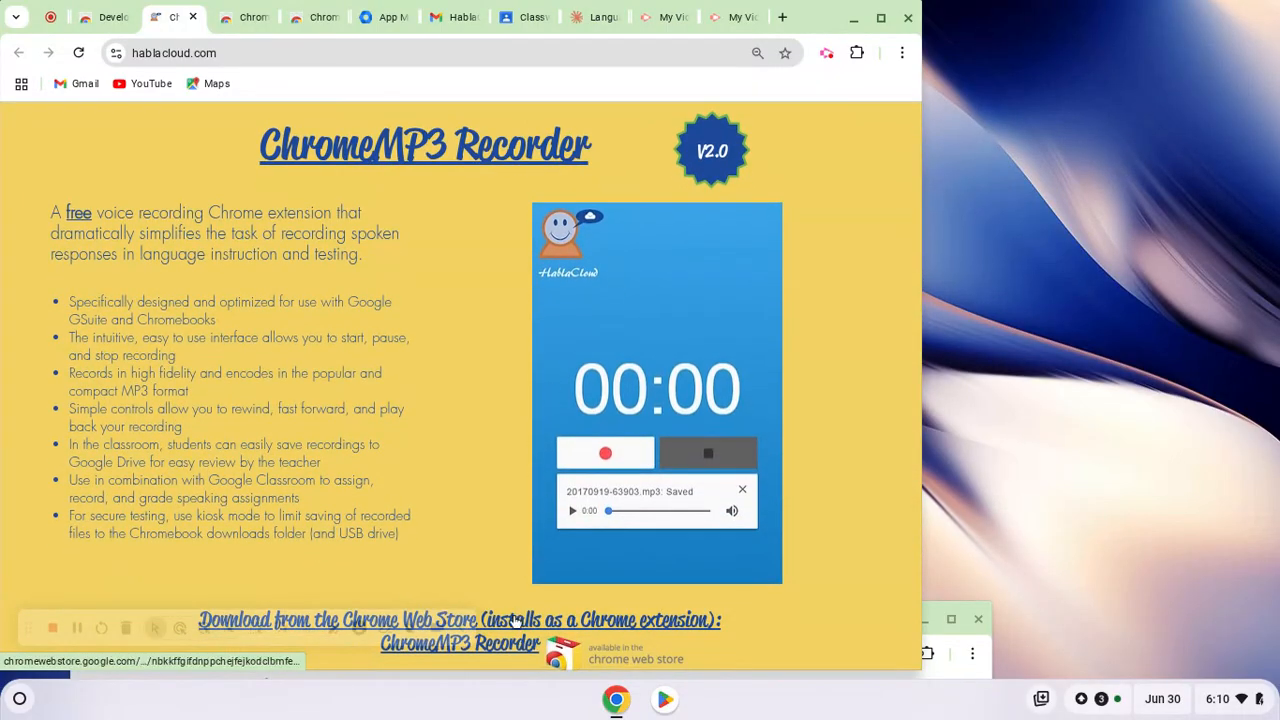
left_click(511, 624)
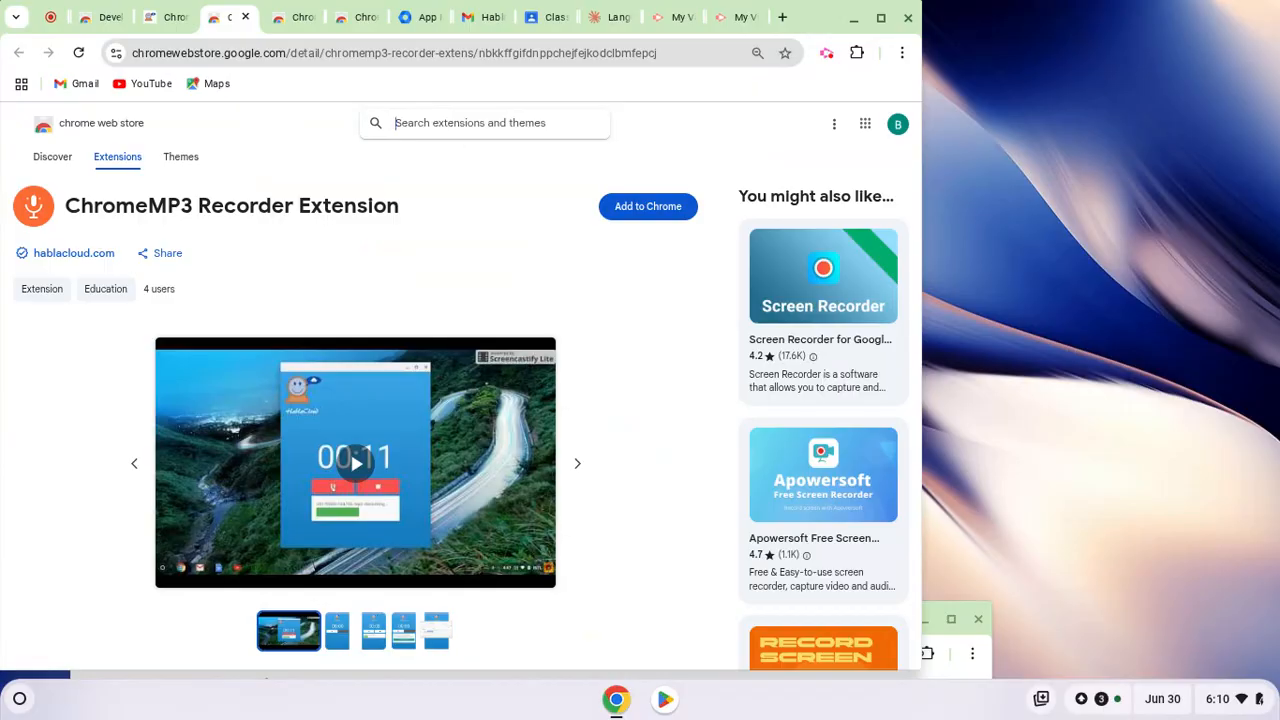
Add the ChromeMP3 Recorder Extension to Chrome, accepting its permissions, and dismiss the installation notice
left_click(648, 208)
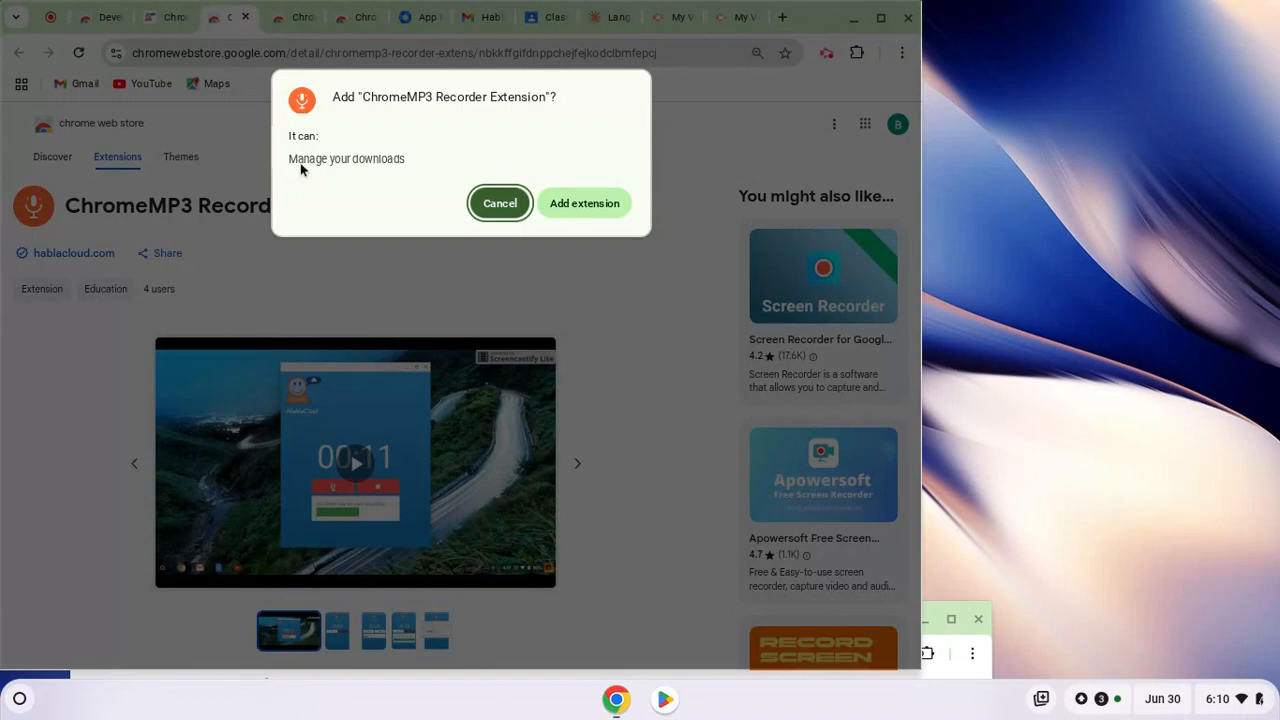
left_click(583, 205)
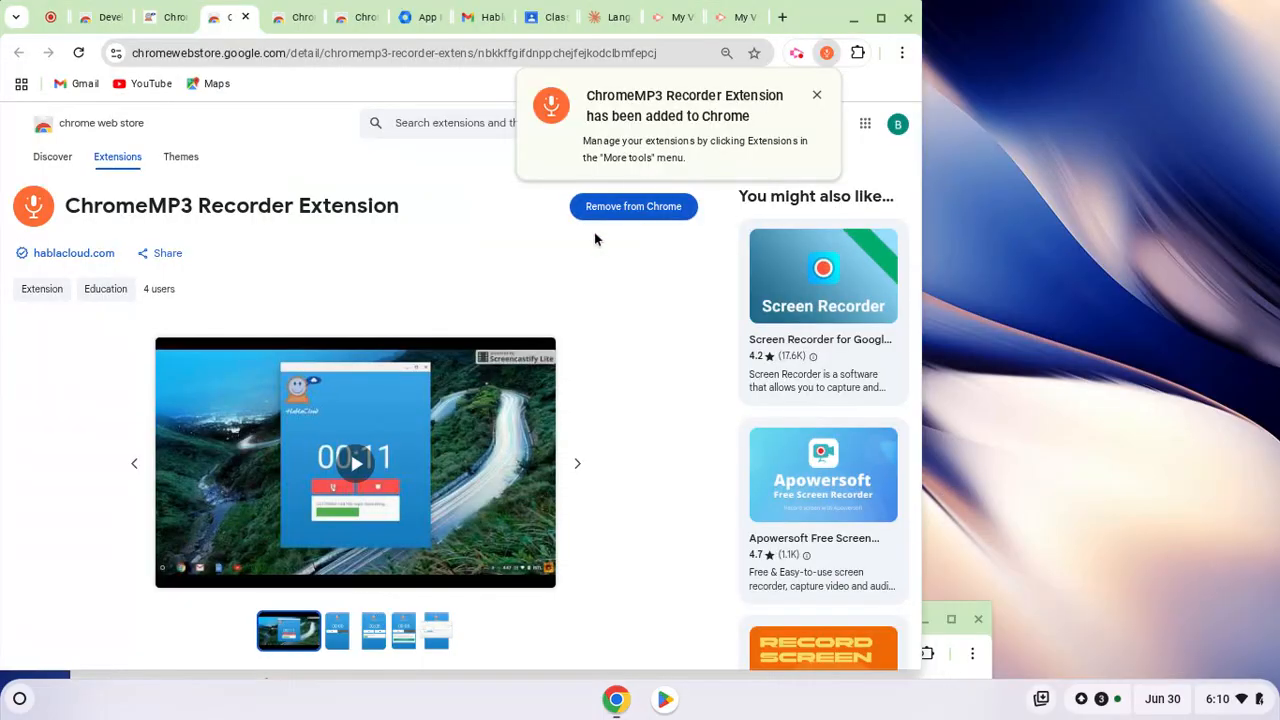
left_click(817, 96)
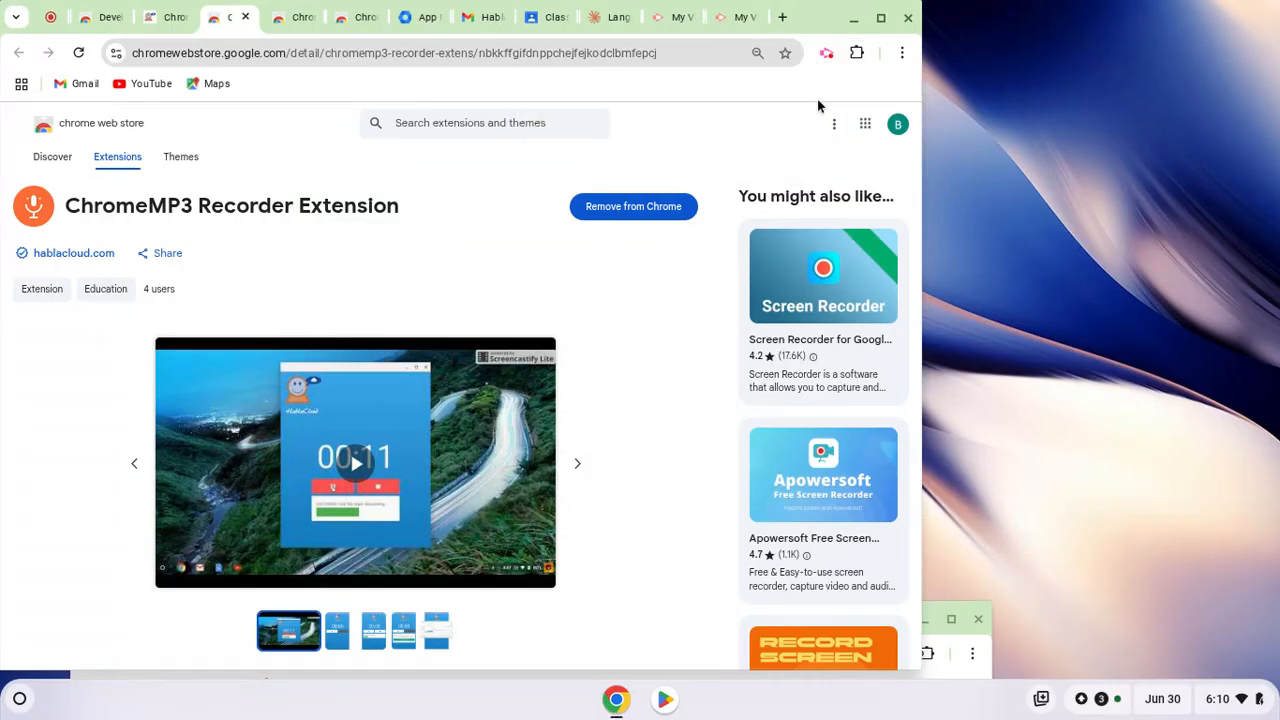
Launch the ChromeMP3 Recorder from the installed extensions, move its window beside the browser, and close it
left_click(857, 53)
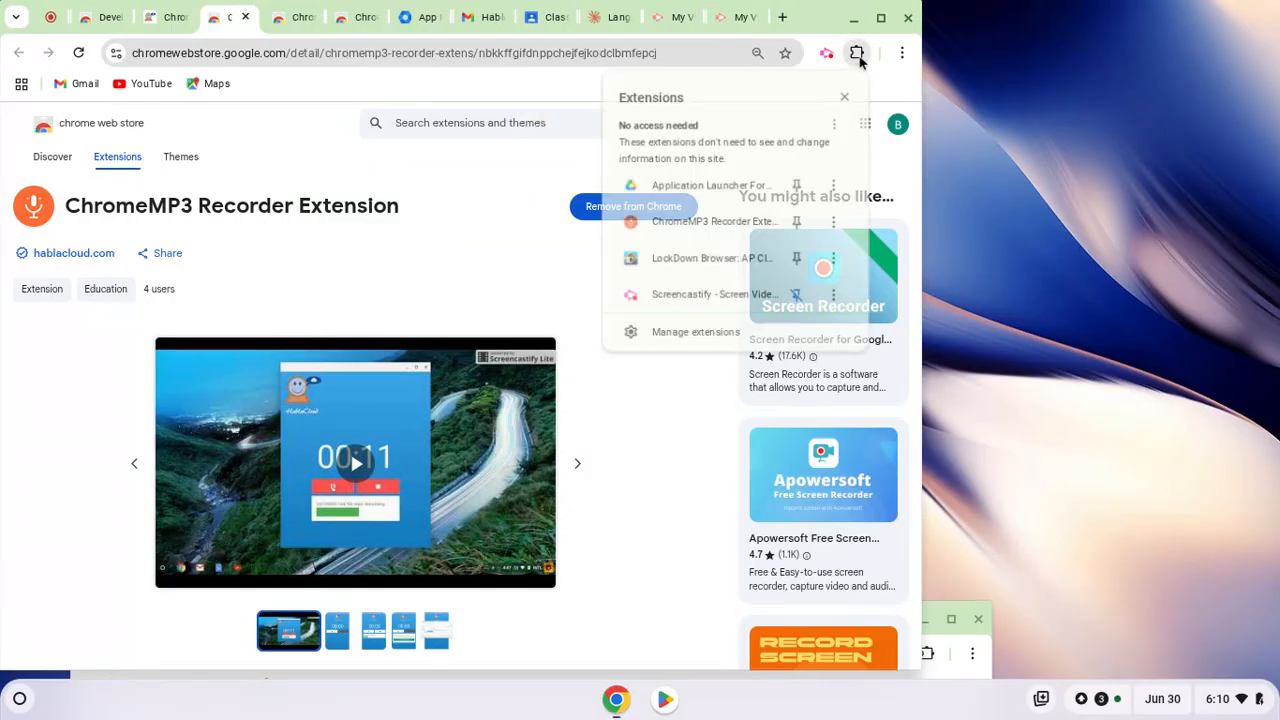
left_click(692, 221)
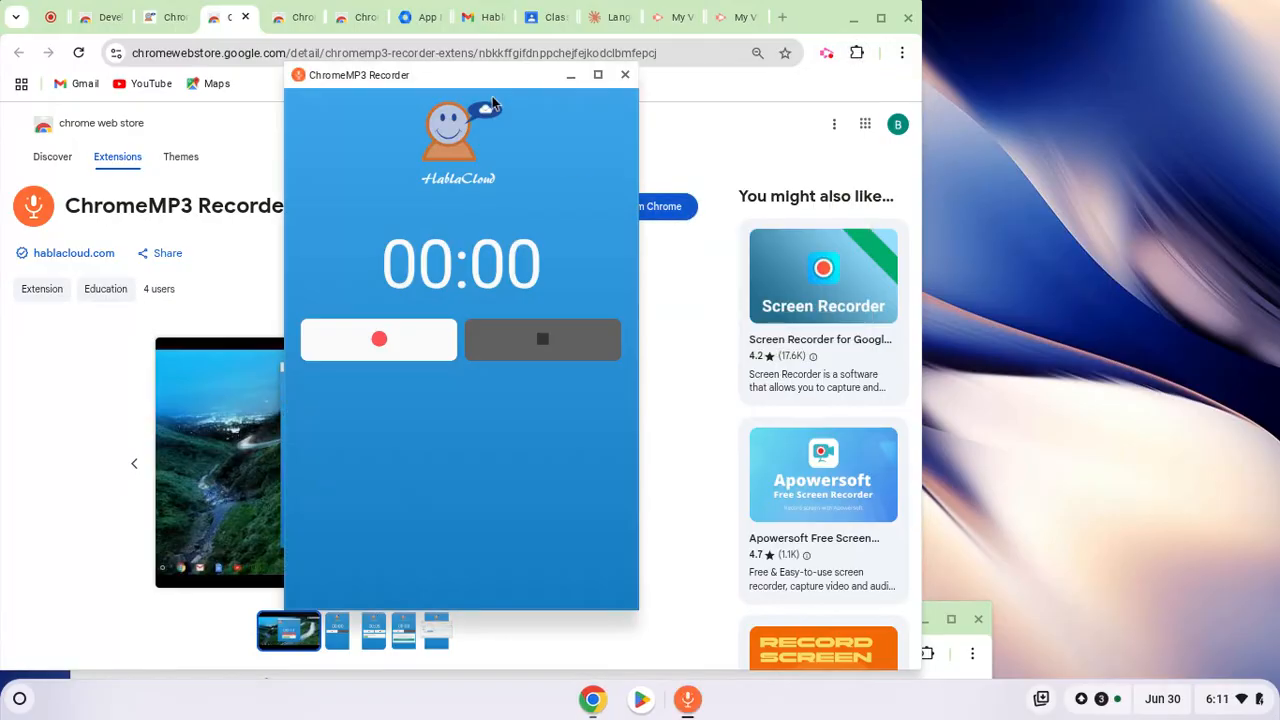
left_click_drag(480, 85, 1106, 64)
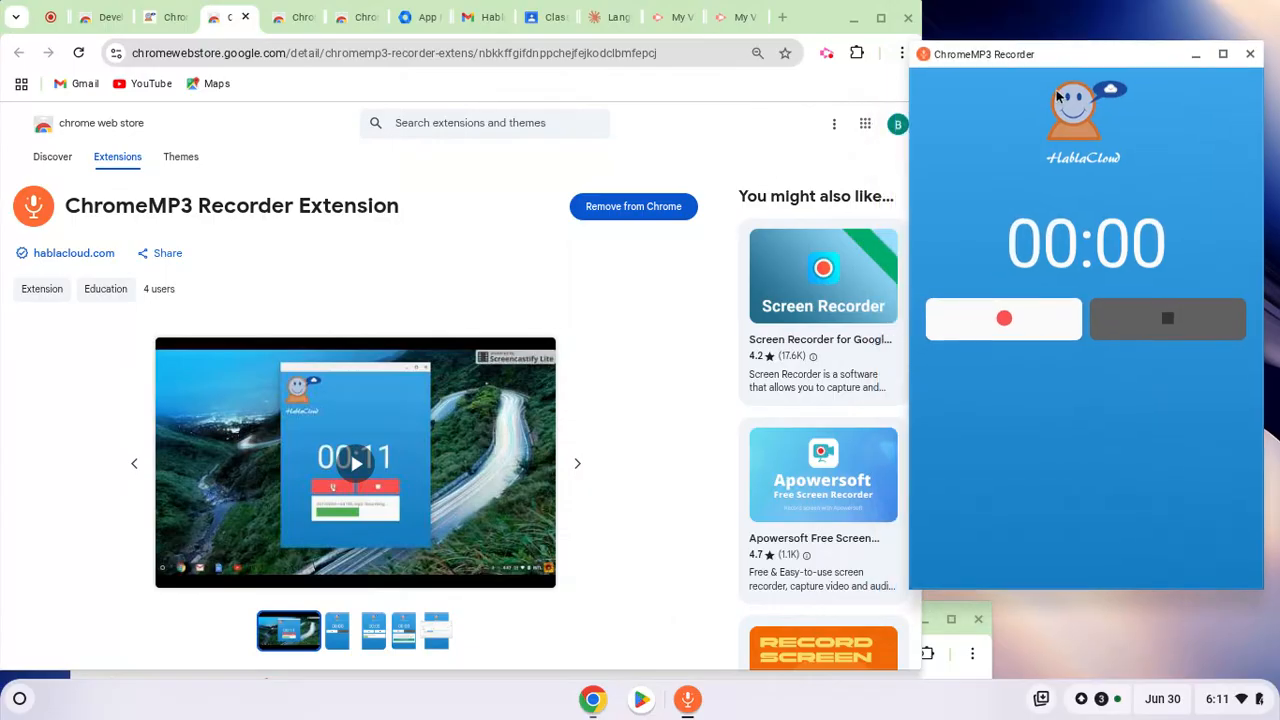
left_click(1250, 55)
Pin the ChromeMP3 Recorder Extension for quick access, and test the pinned shortcut by opening and closing the recorder
left_click(856, 52)
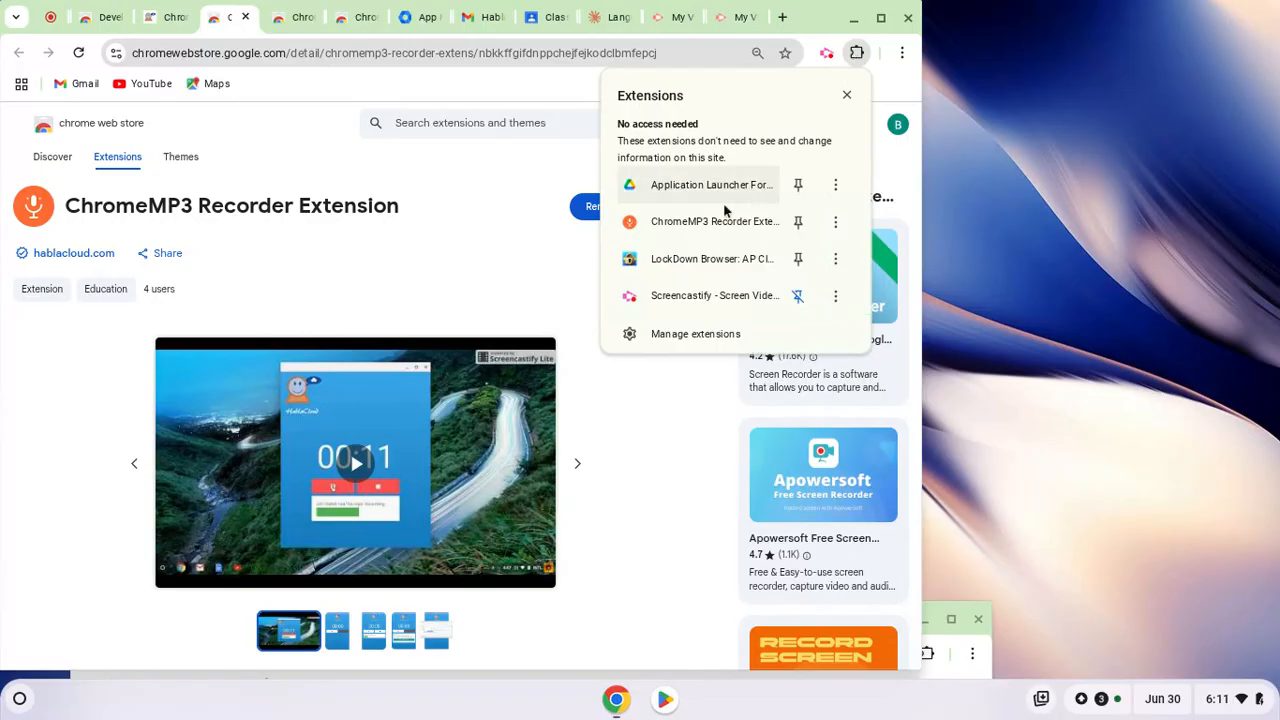
left_click(800, 223)
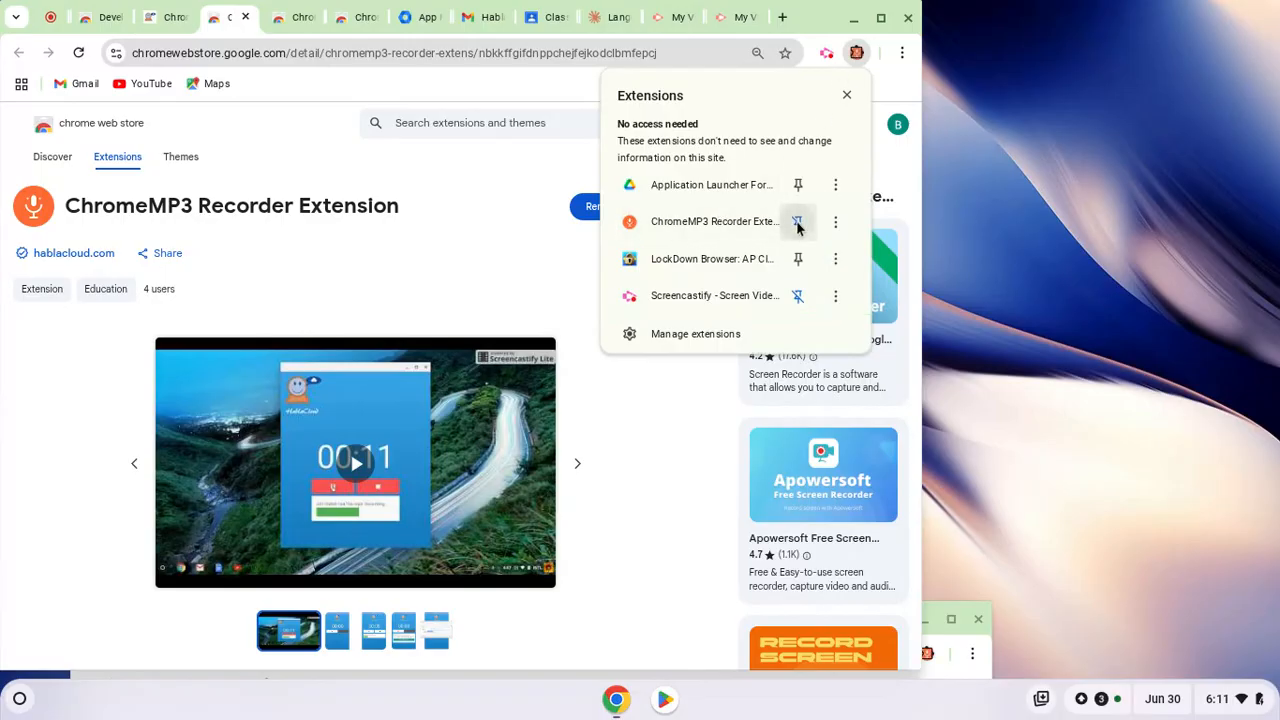
left_click(846, 97)
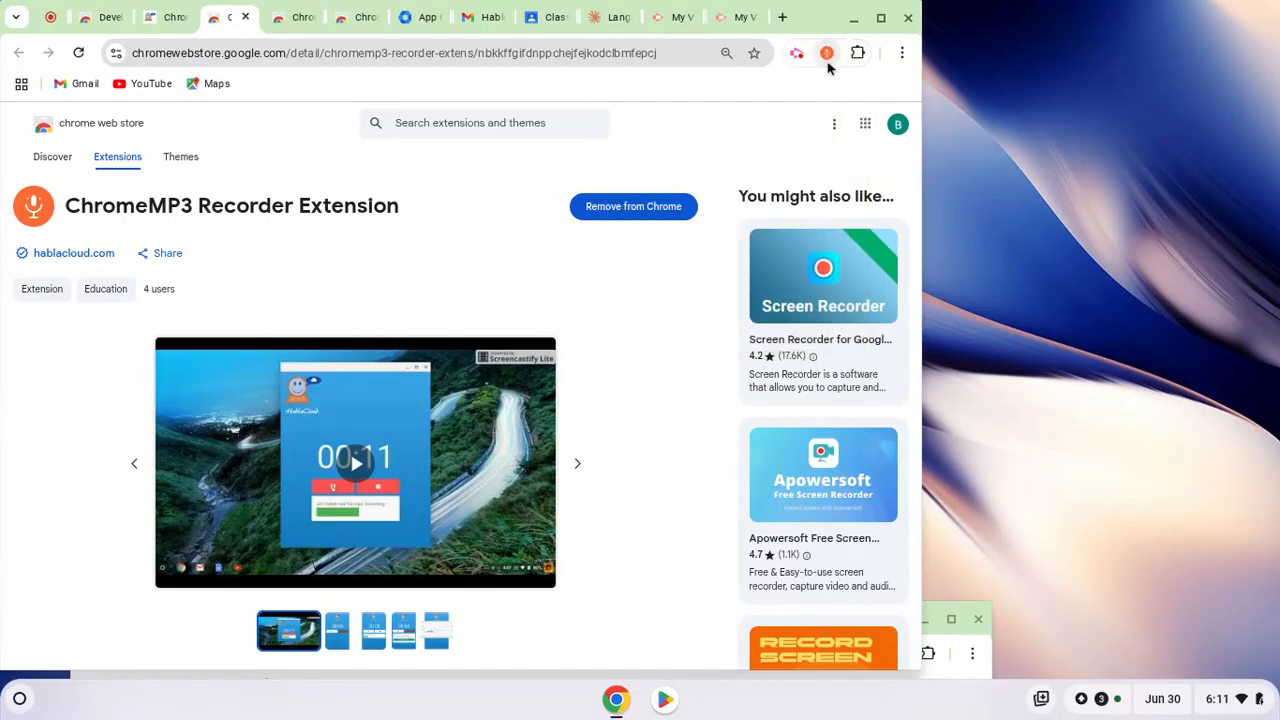
left_click(827, 57)
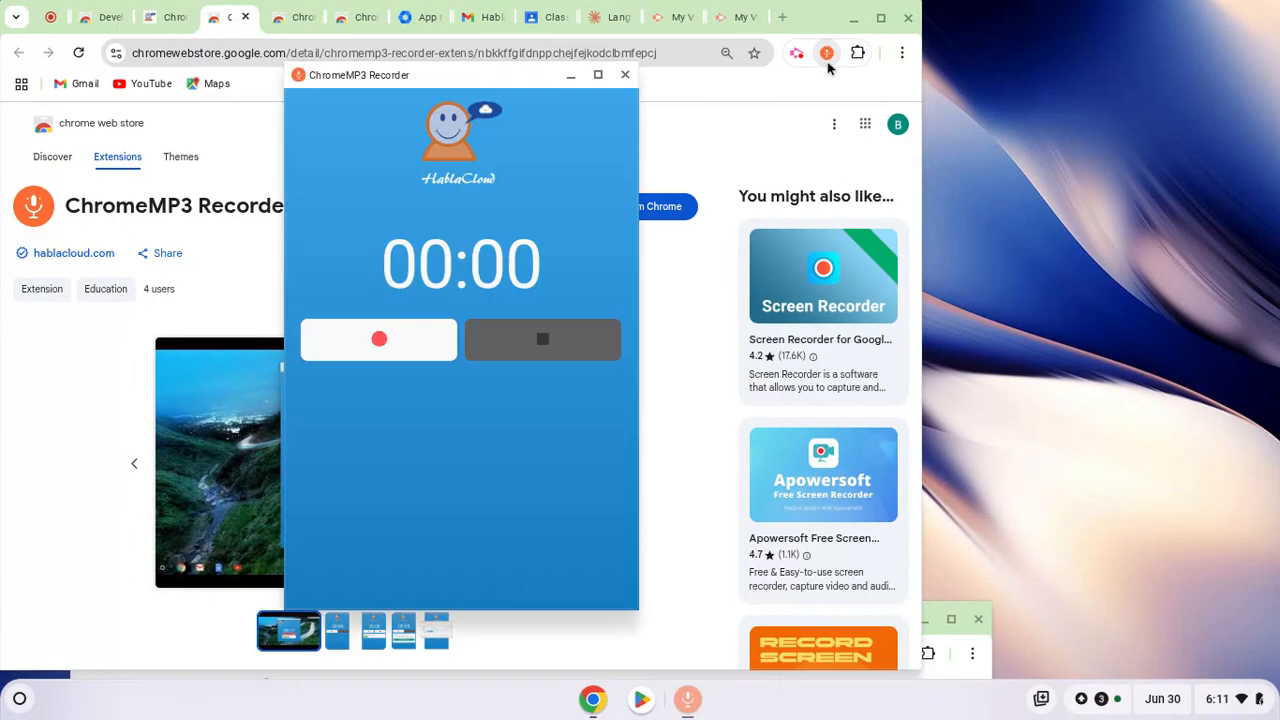
left_click(630, 78)
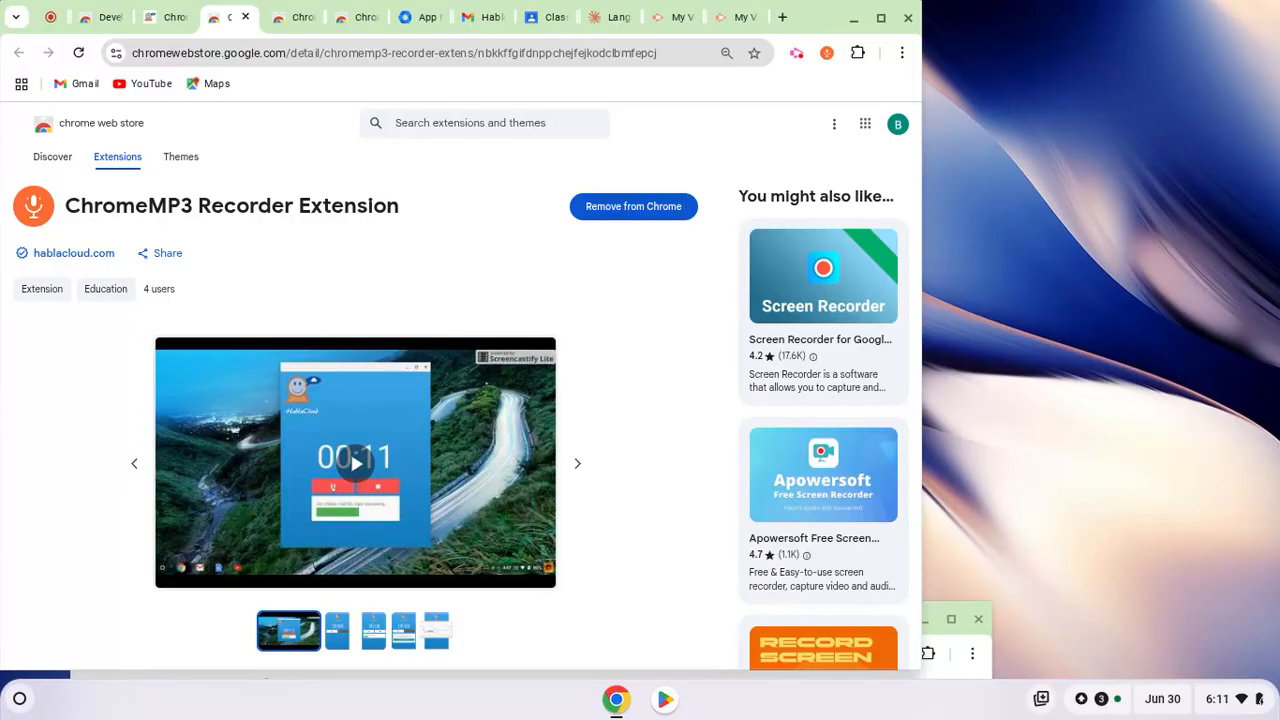
Switch to the Google Admin console and show the Chrome apps and extensions managed for users and browsers
left_click(420, 19)
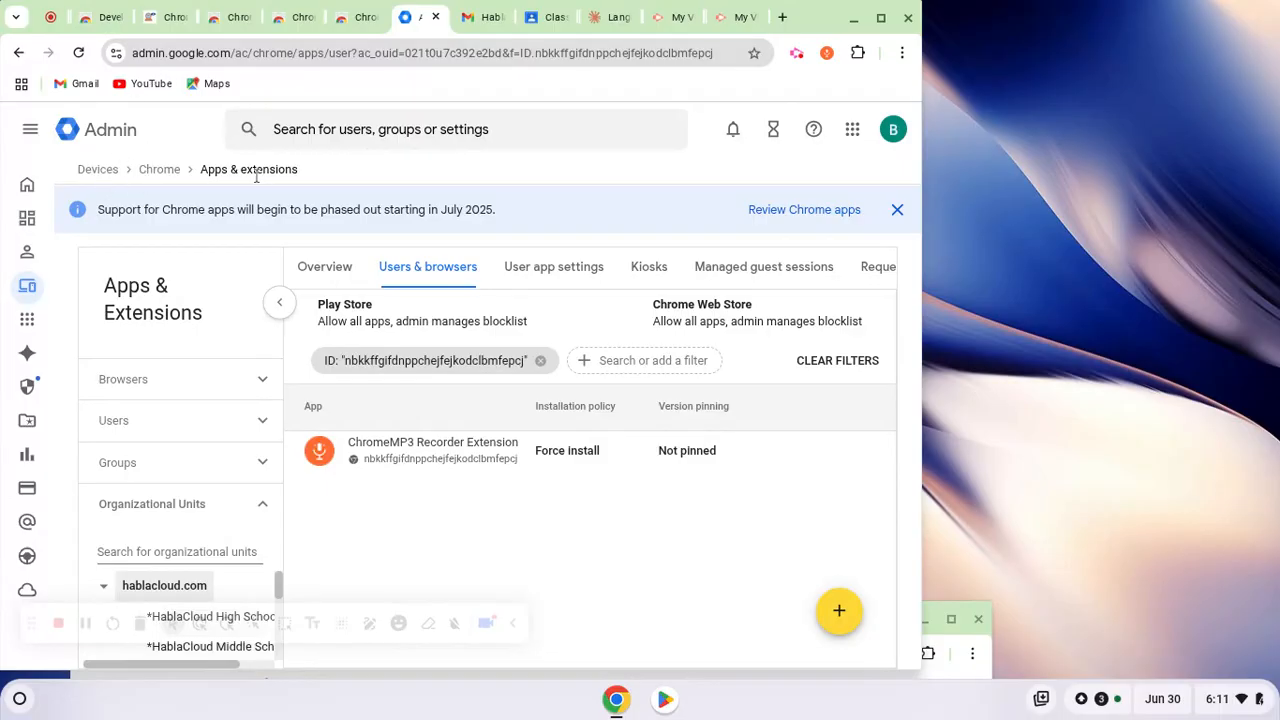
left_click(324, 272)
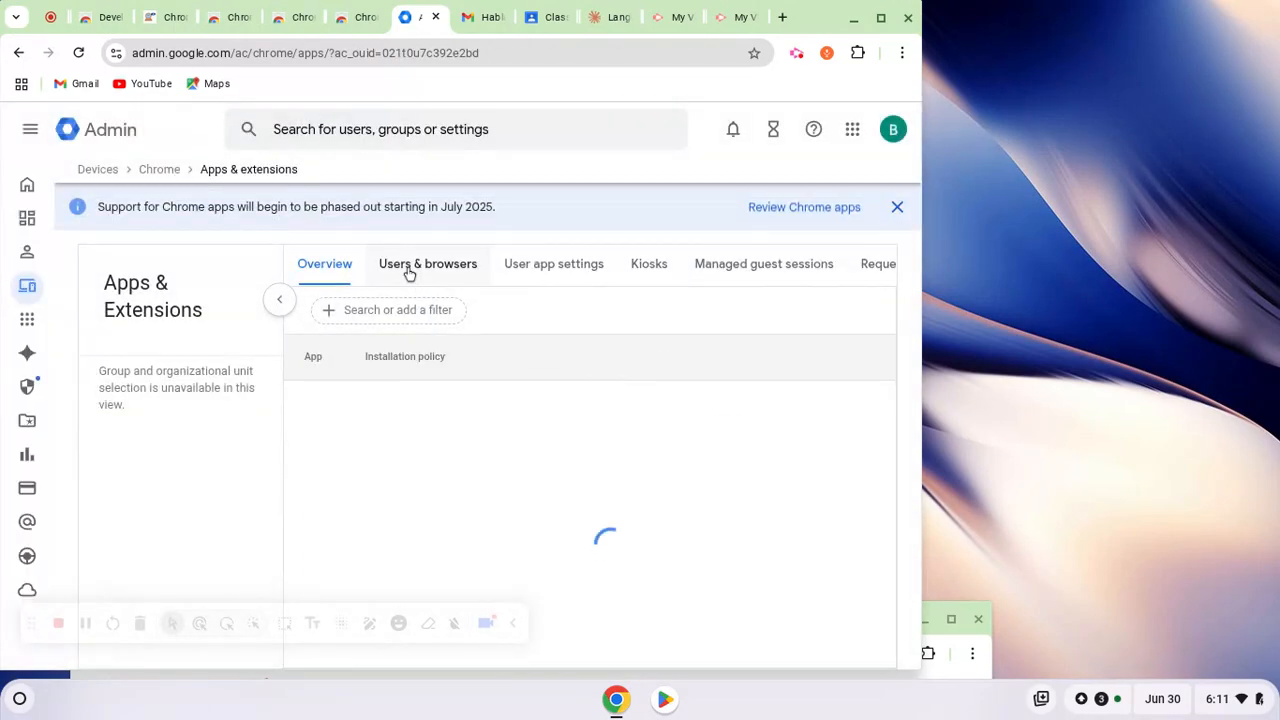
left_click(408, 268)
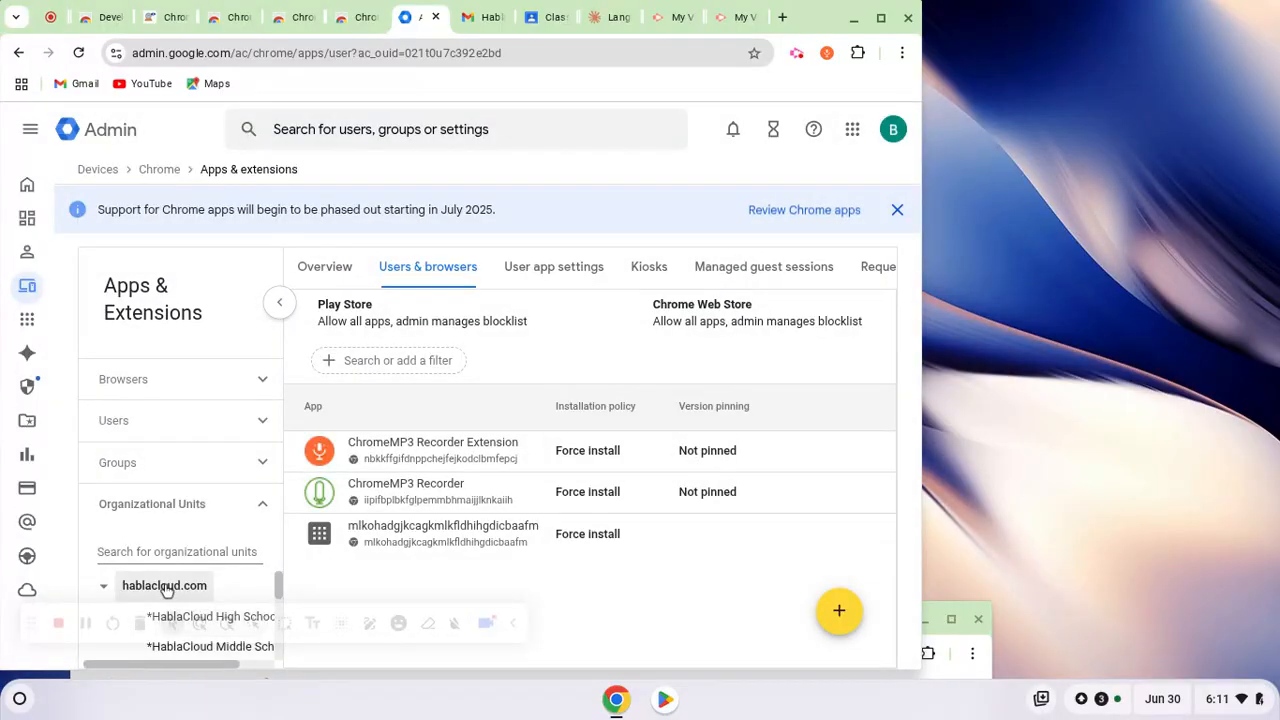
Find "chromemp3" in the Chrome Web Store picker, select ChromeMP3 Recorder Extension for the organization, and open its policy settings
mouse_move(838, 615)
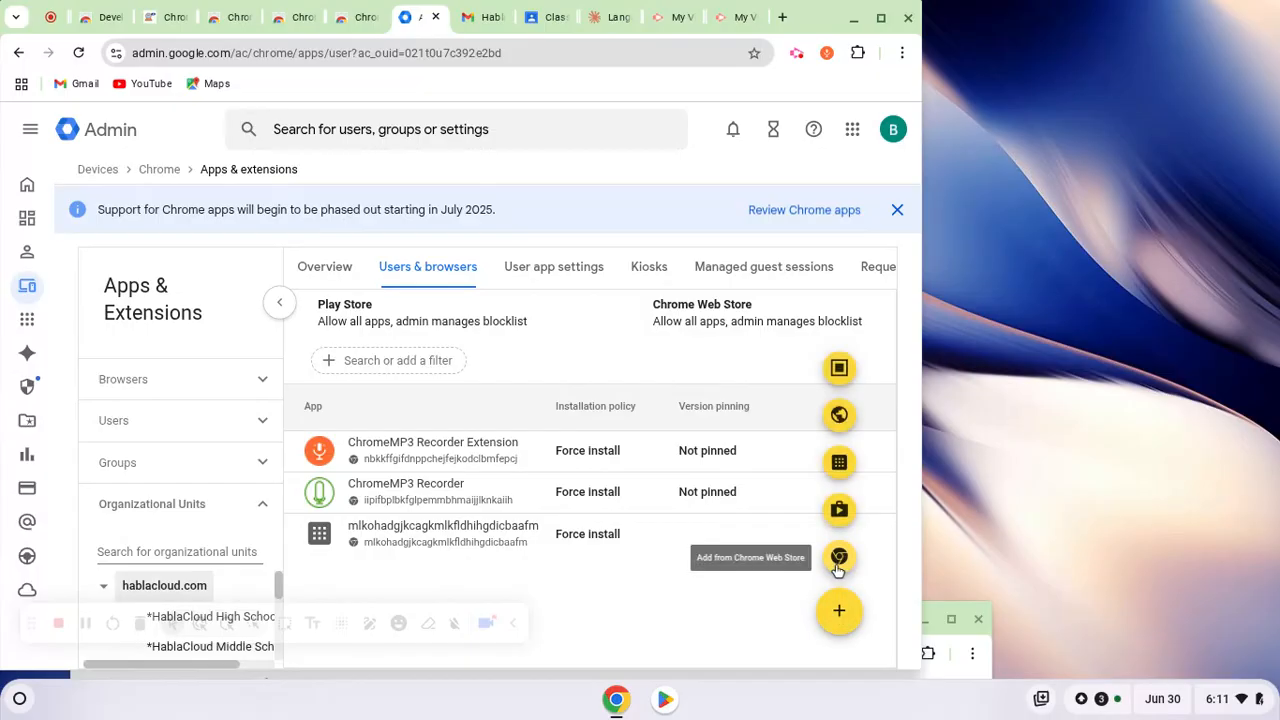
left_click(838, 558)
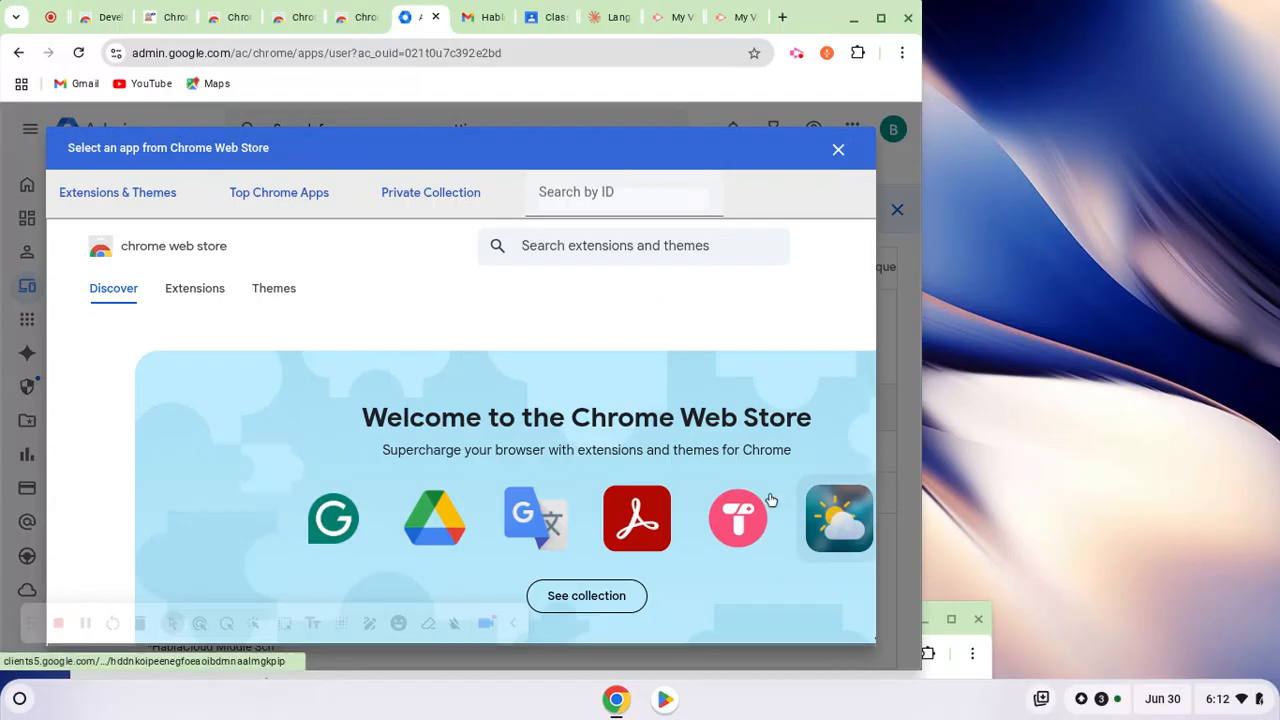
left_click(620, 246)
left_click(640, 286)
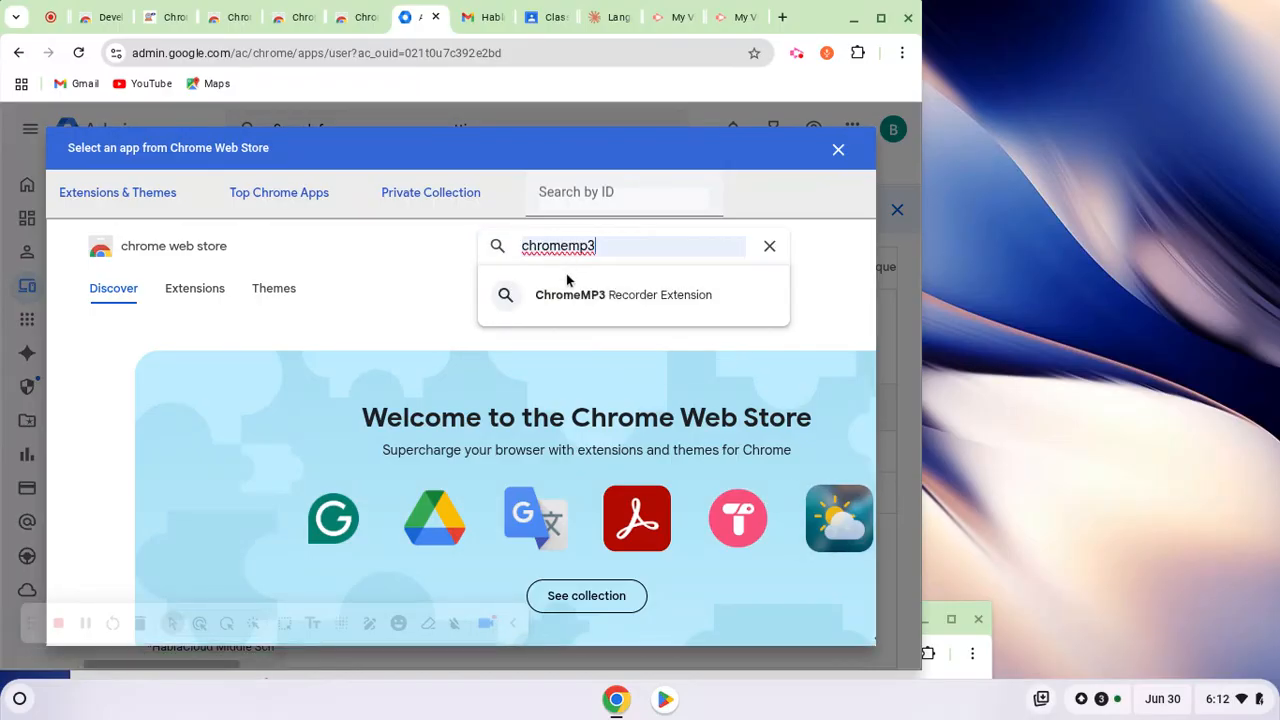
left_click(579, 294)
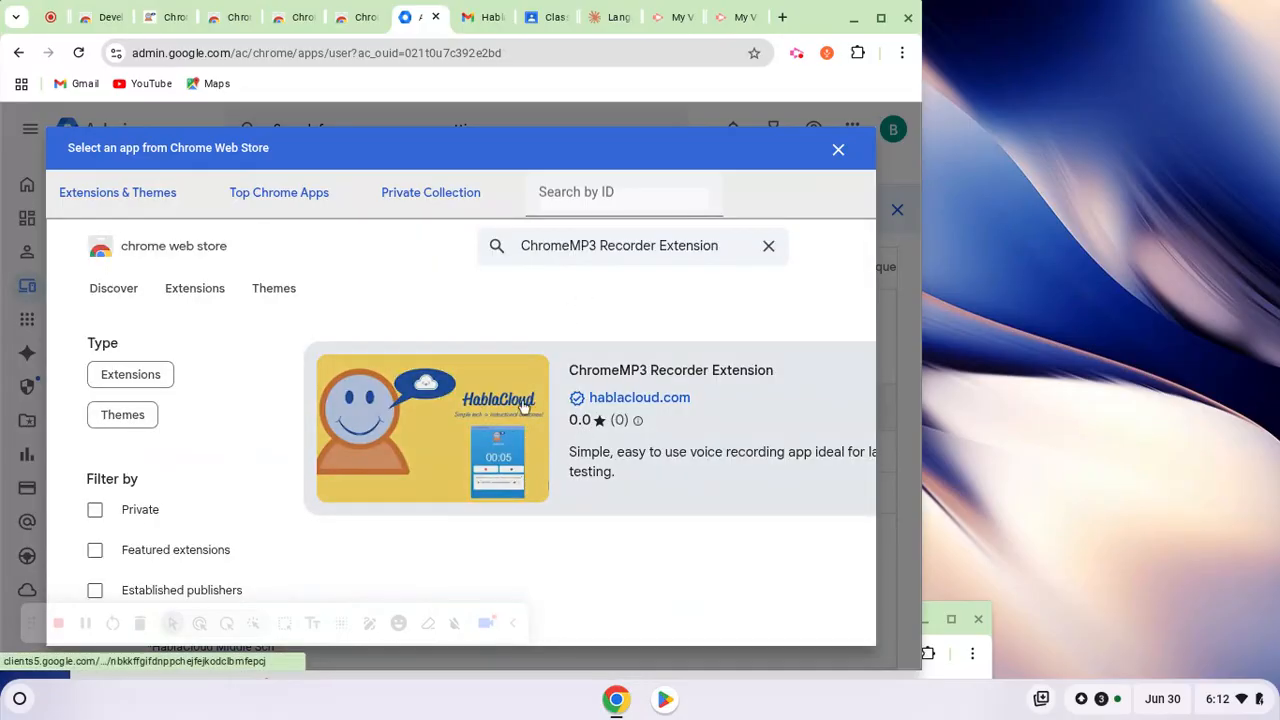
left_click(520, 406)
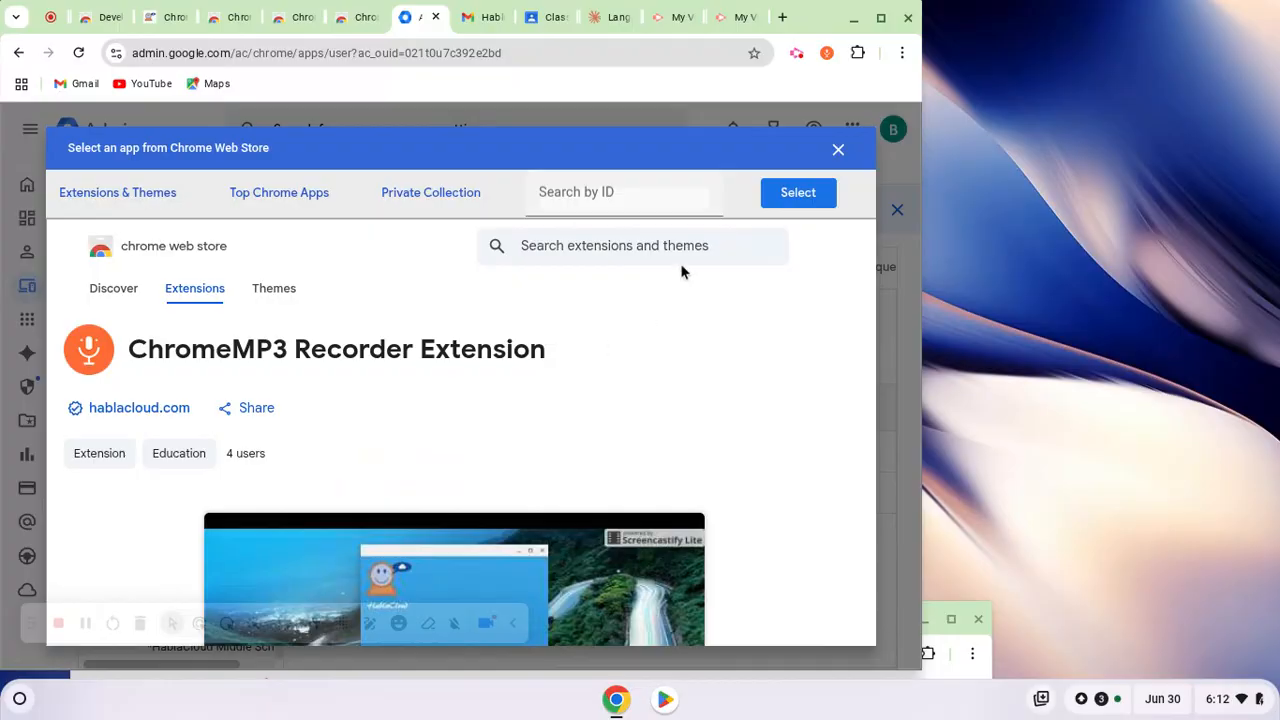
left_click(792, 203)
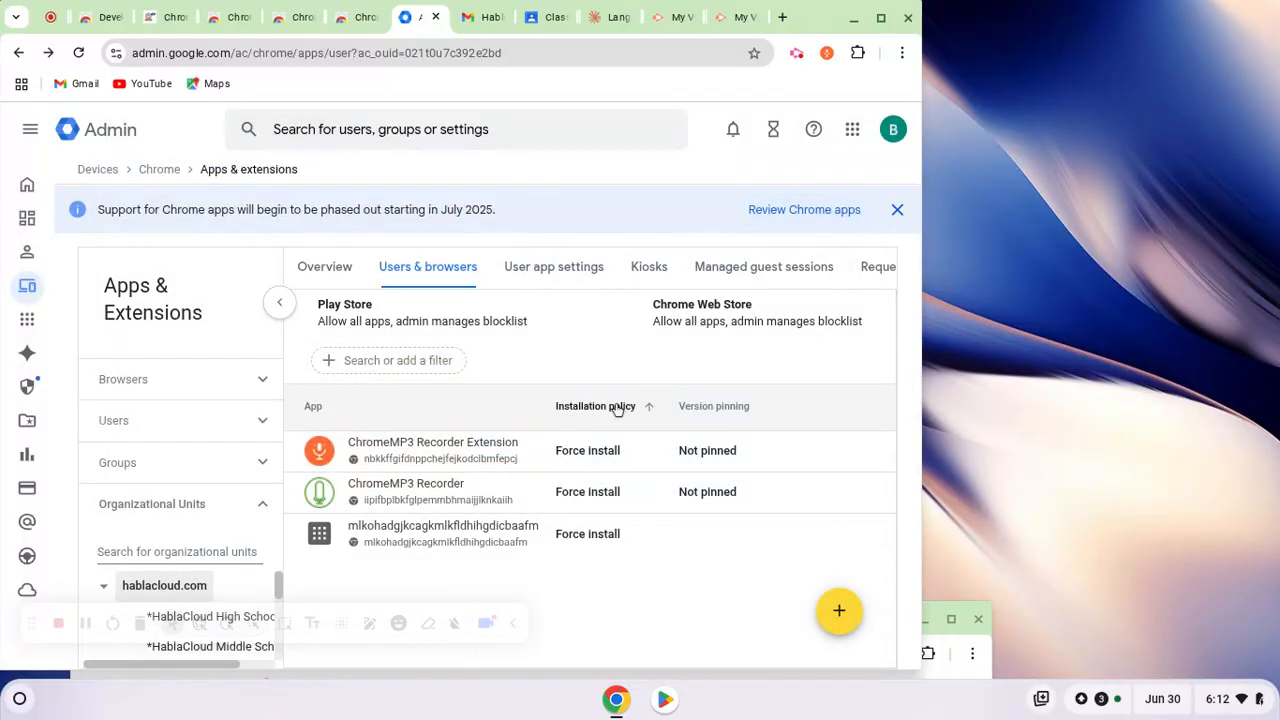
left_click(442, 460)
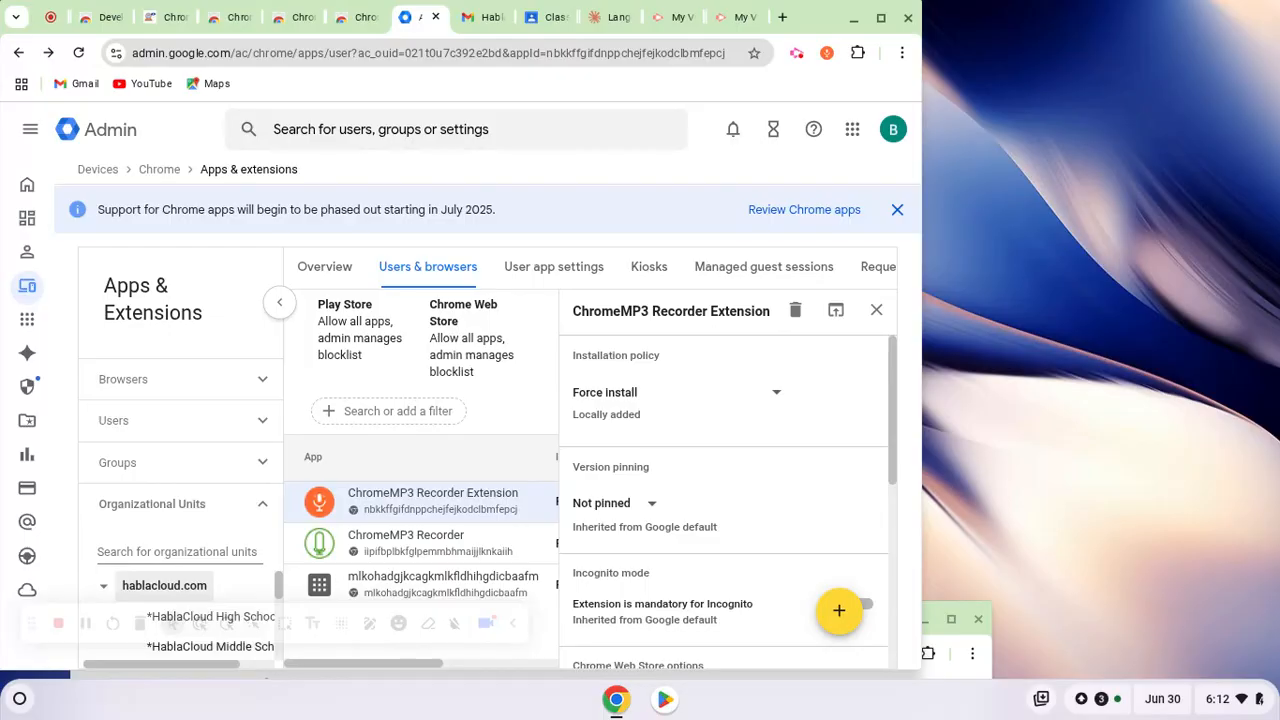
Open the ChromeMP3 Recorder beside the browser, record about 15 seconds of audio, and pause the recording
left_click(826, 55)
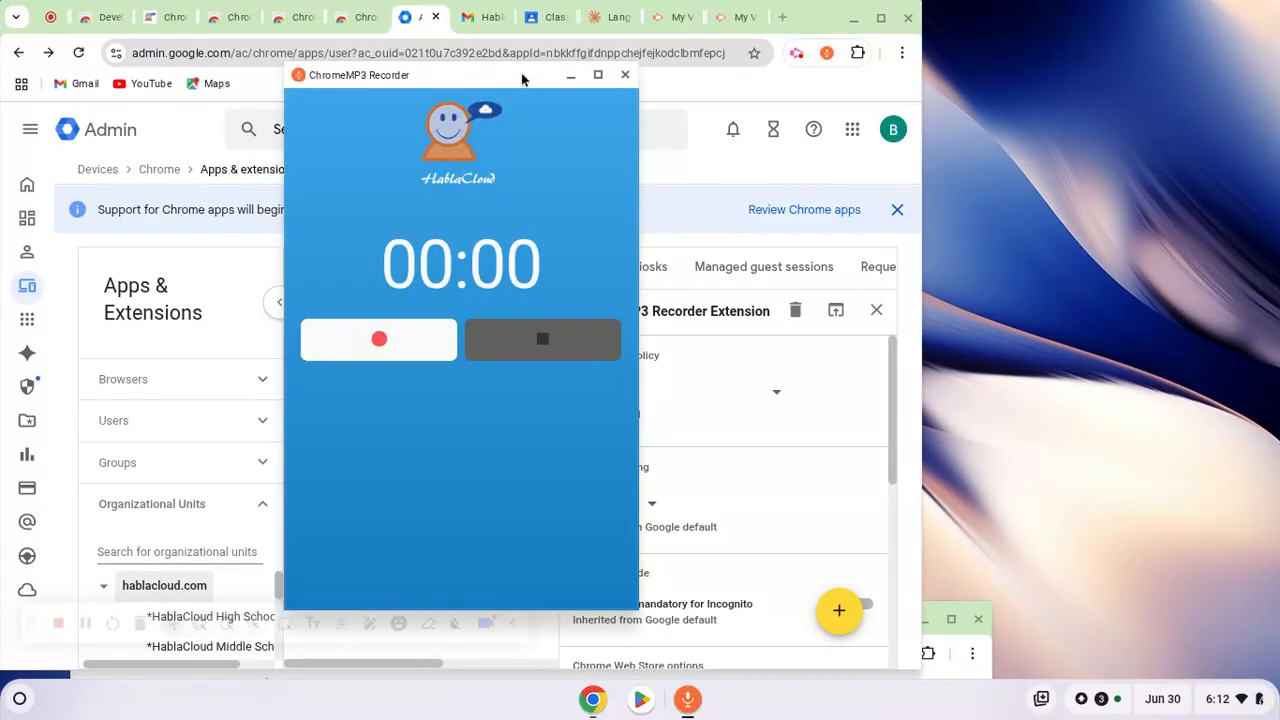
left_click_drag(373, 74, 1155, 36)
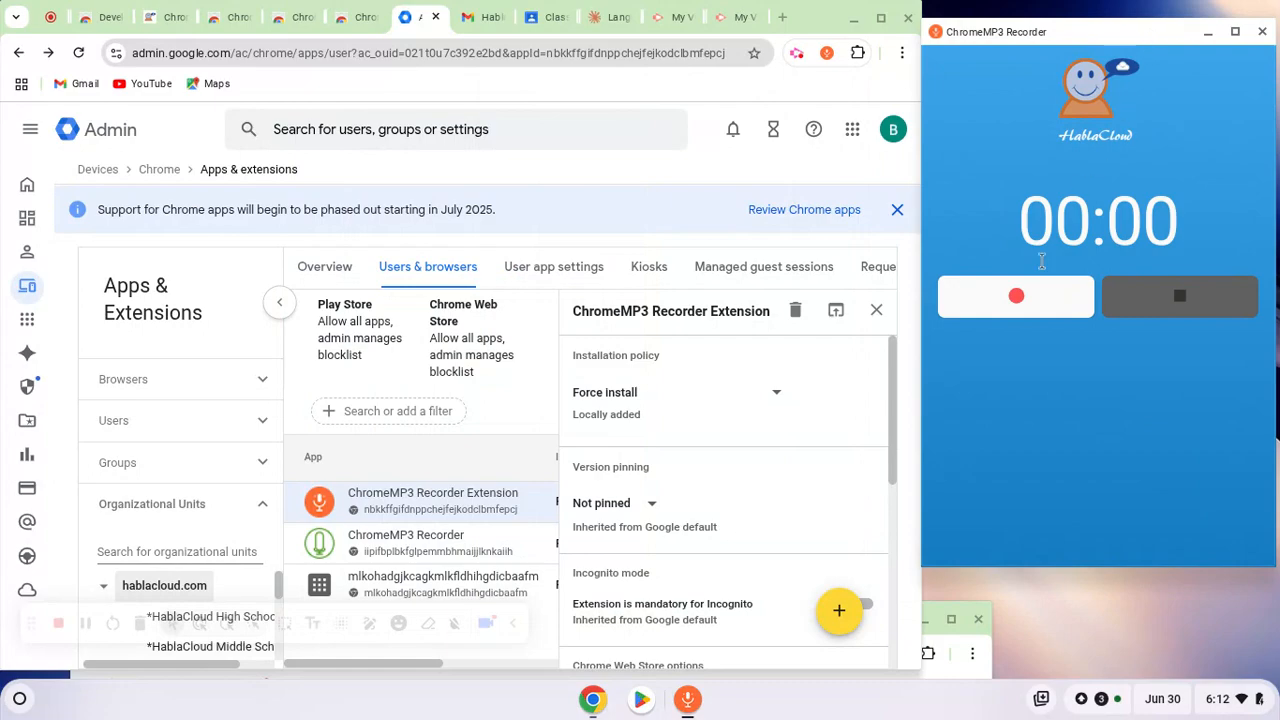
left_click(1016, 297)
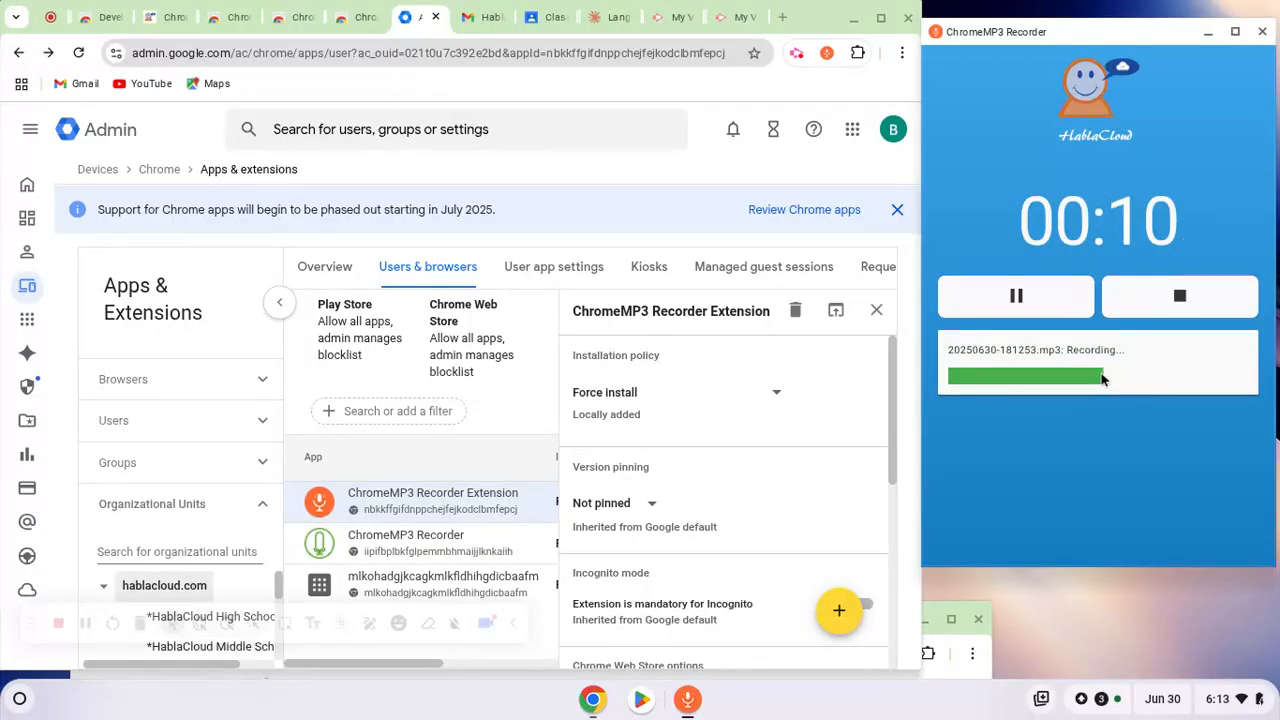
left_click(1018, 300)
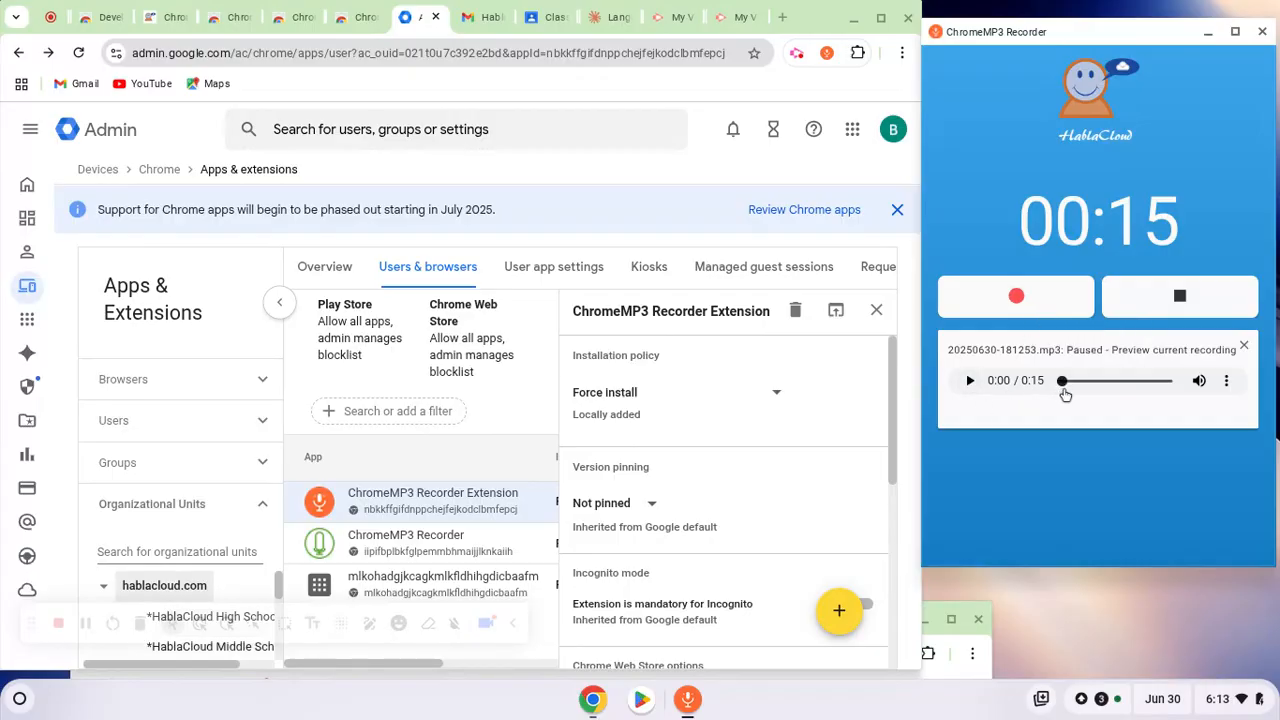
Preview the paused recording from partway through and pause the playback
left_click_drag(1065, 393, 1121, 396)
left_click(970, 382)
left_click(970, 383)
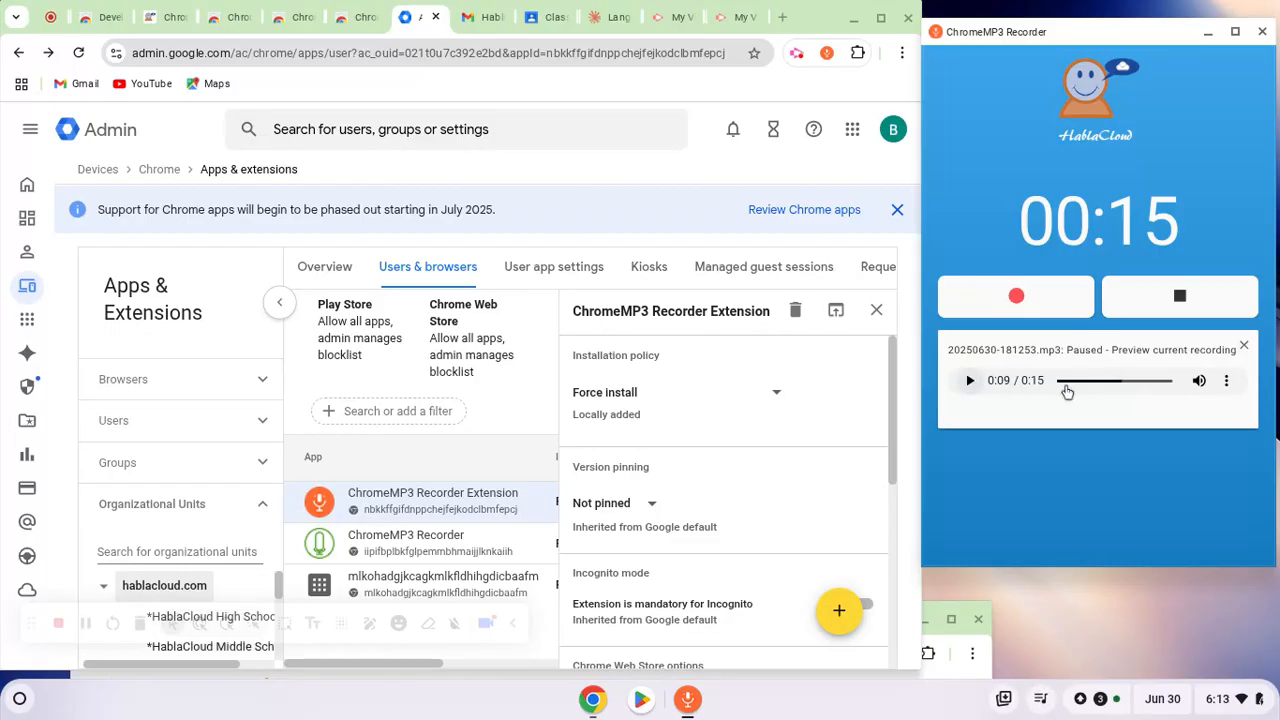
Close the preview, resume recording until about 26 seconds in total, and stop the recording
left_click(1244, 348)
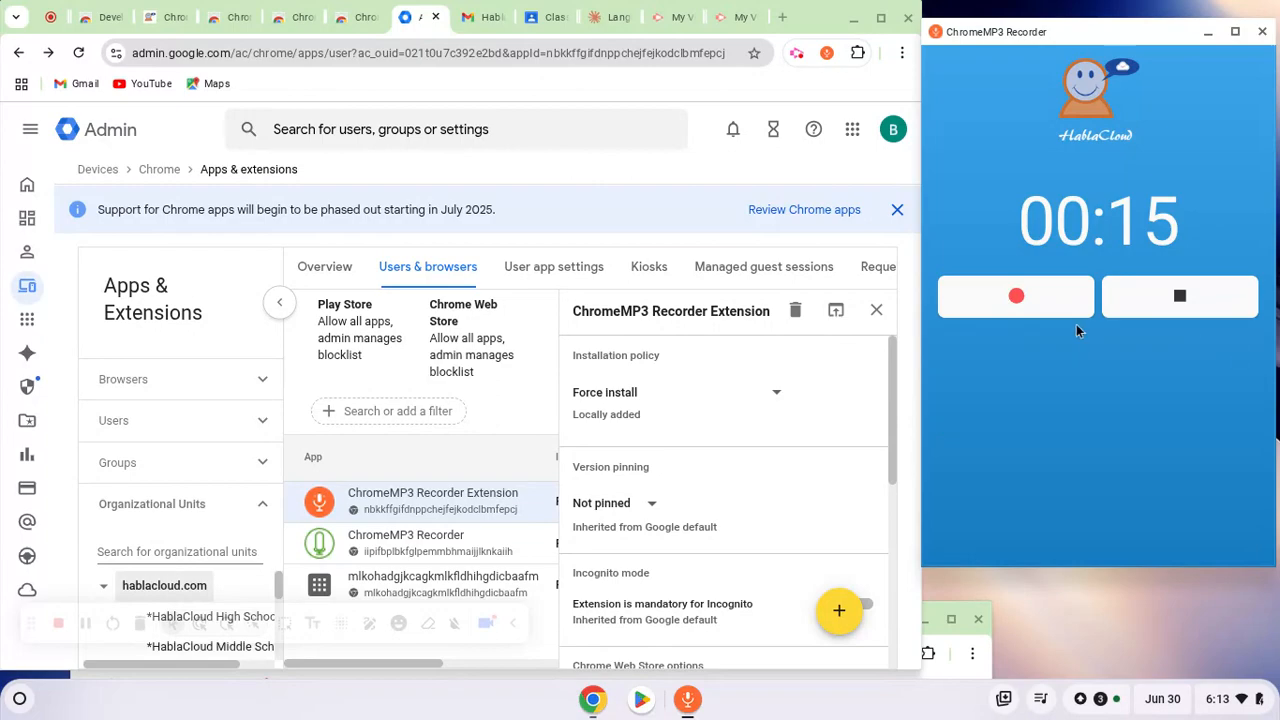
left_click(1019, 312)
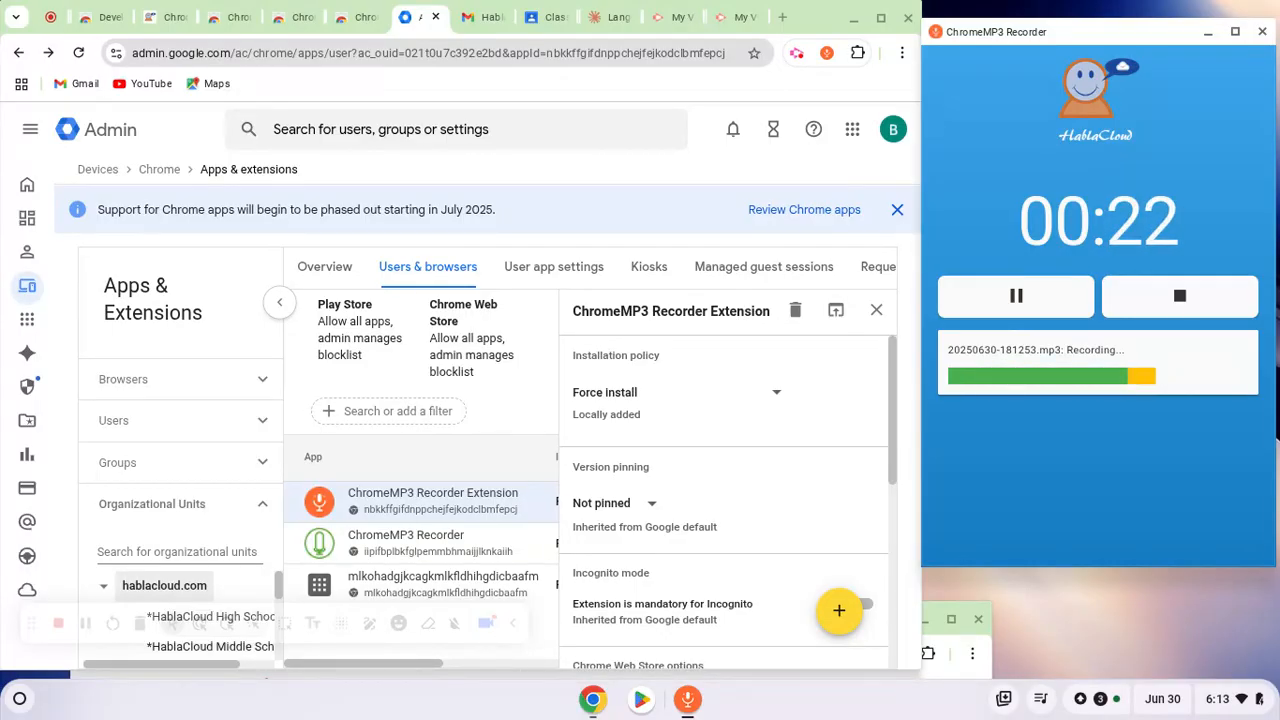
left_click(1180, 300)
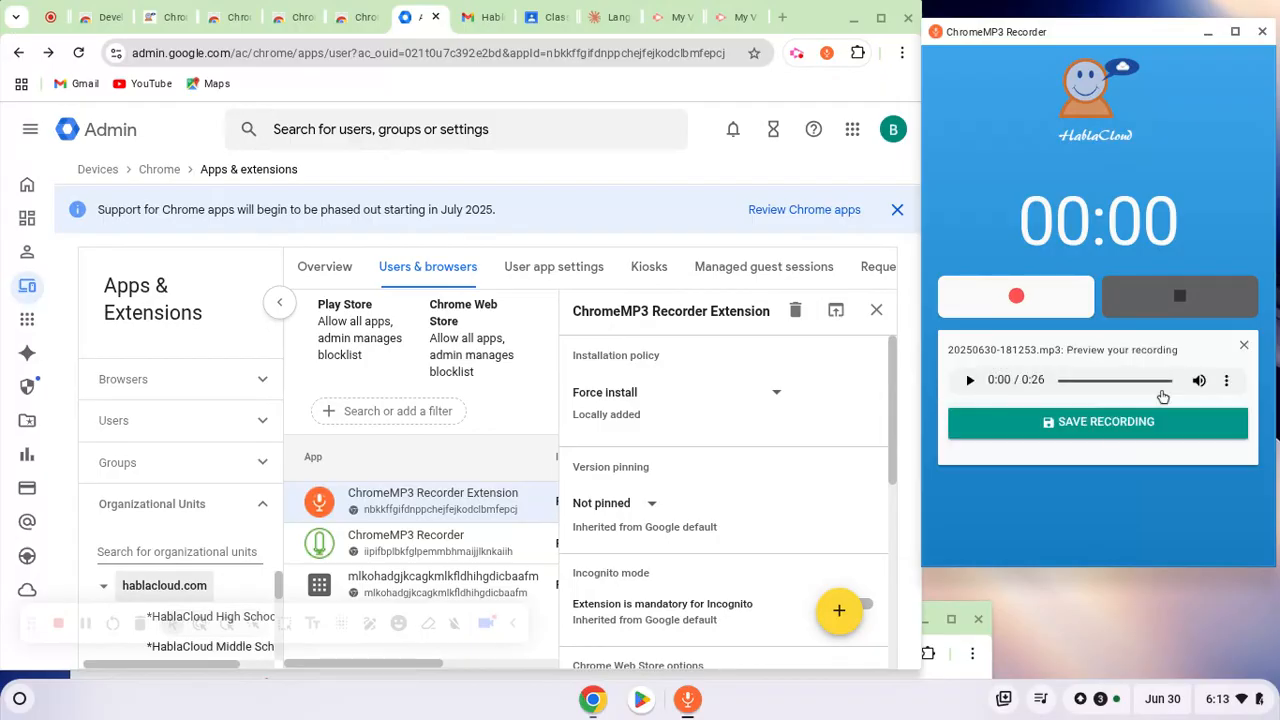
Save the finished recording as 20250630-181253.mp3 to the Audio files folder under AP Spanish Sample in Google Drive's My Drive
left_click(1107, 422)
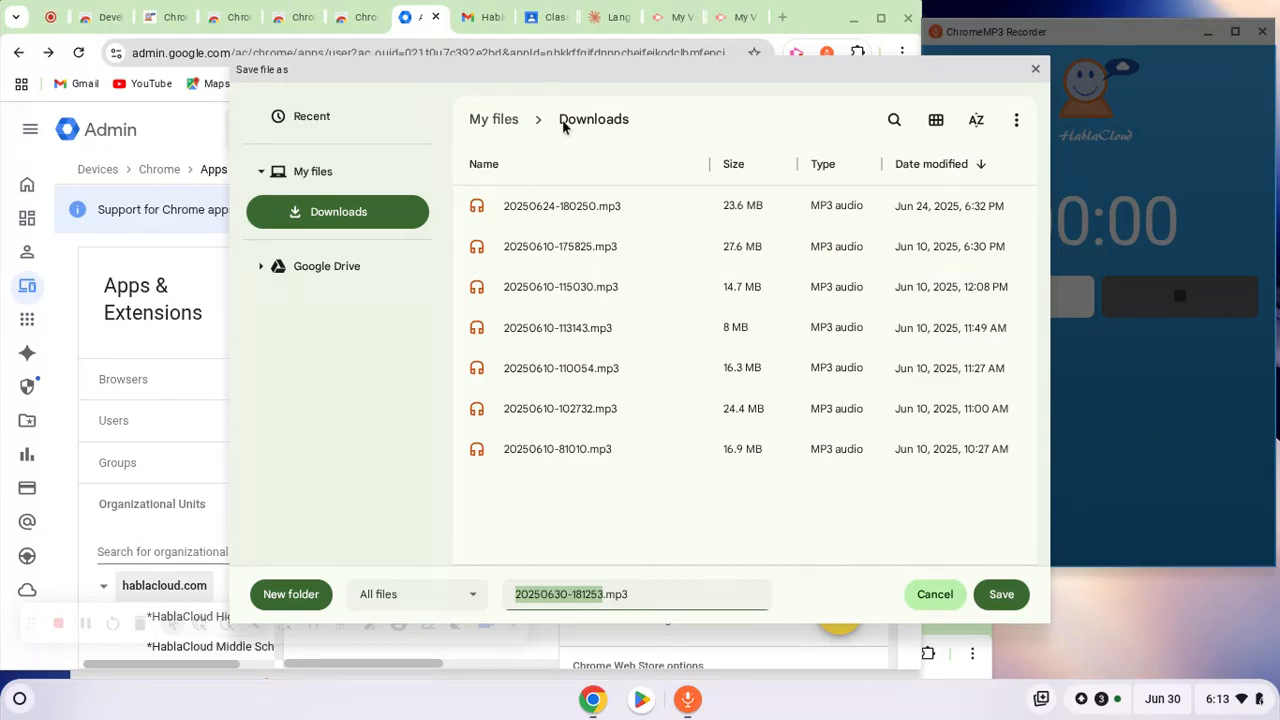
left_click(262, 270)
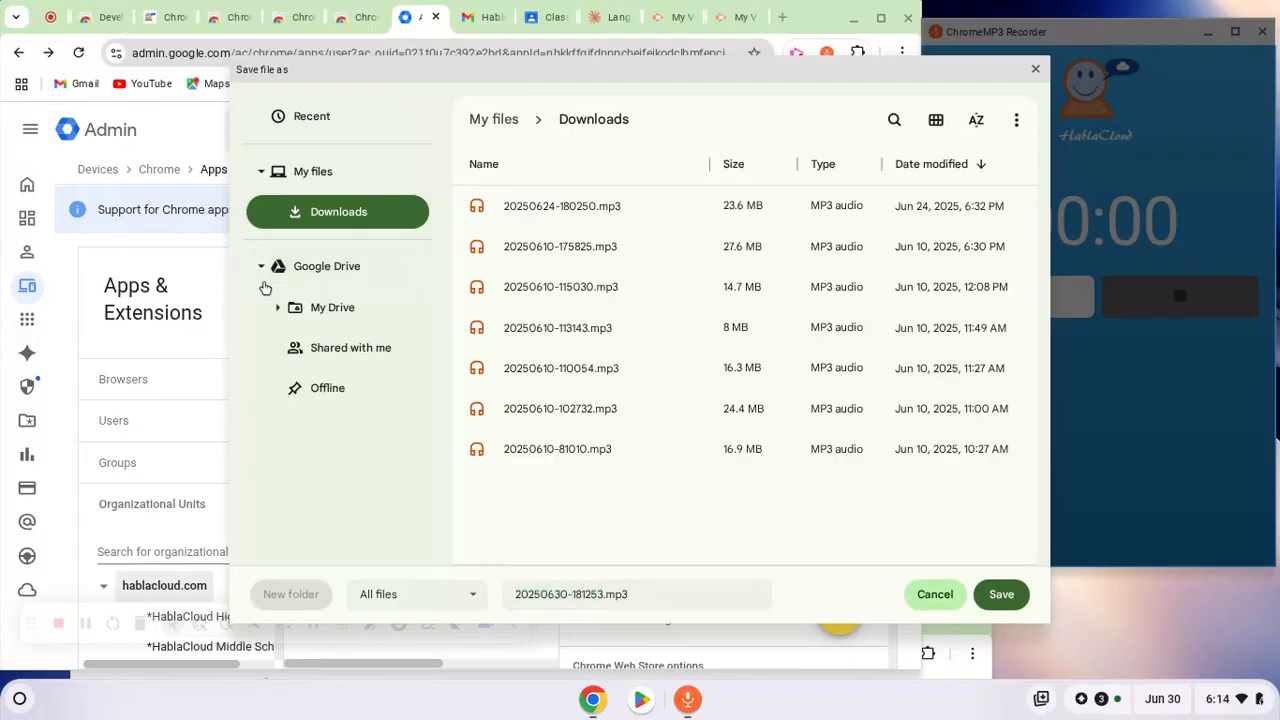
left_click(278, 310)
scroll(284, 320, "down", 1)
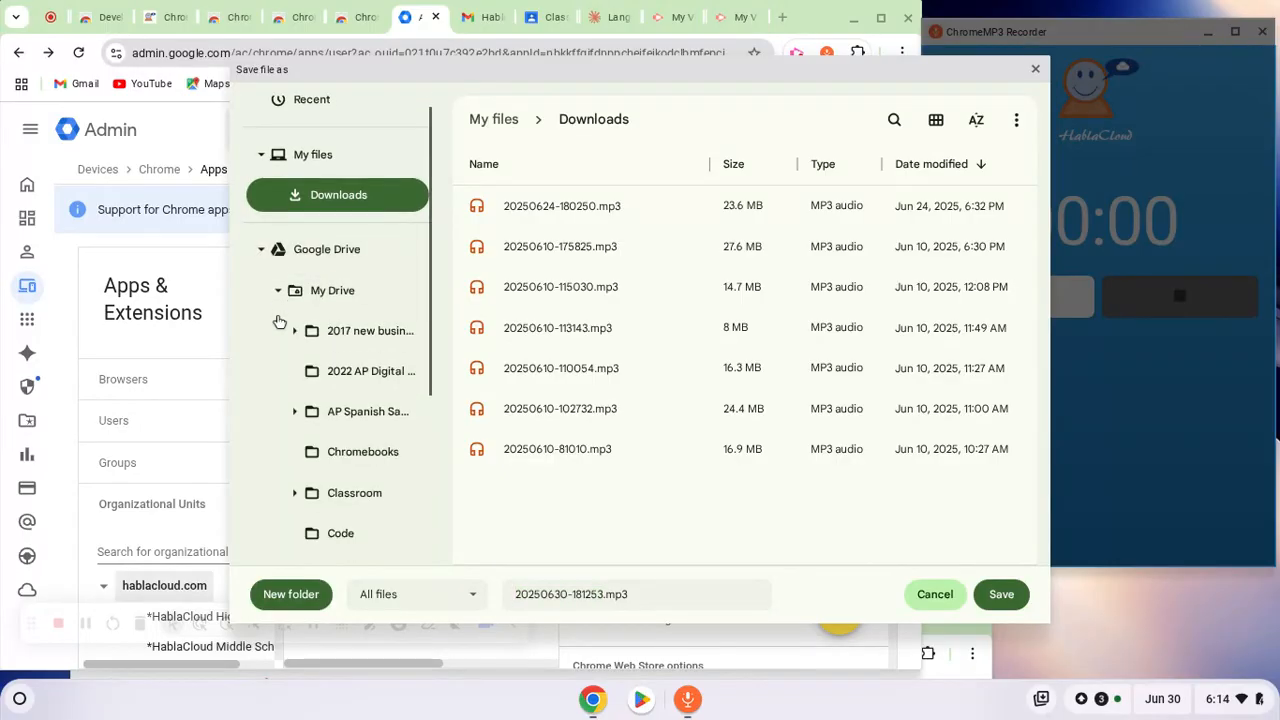
left_click(293, 409)
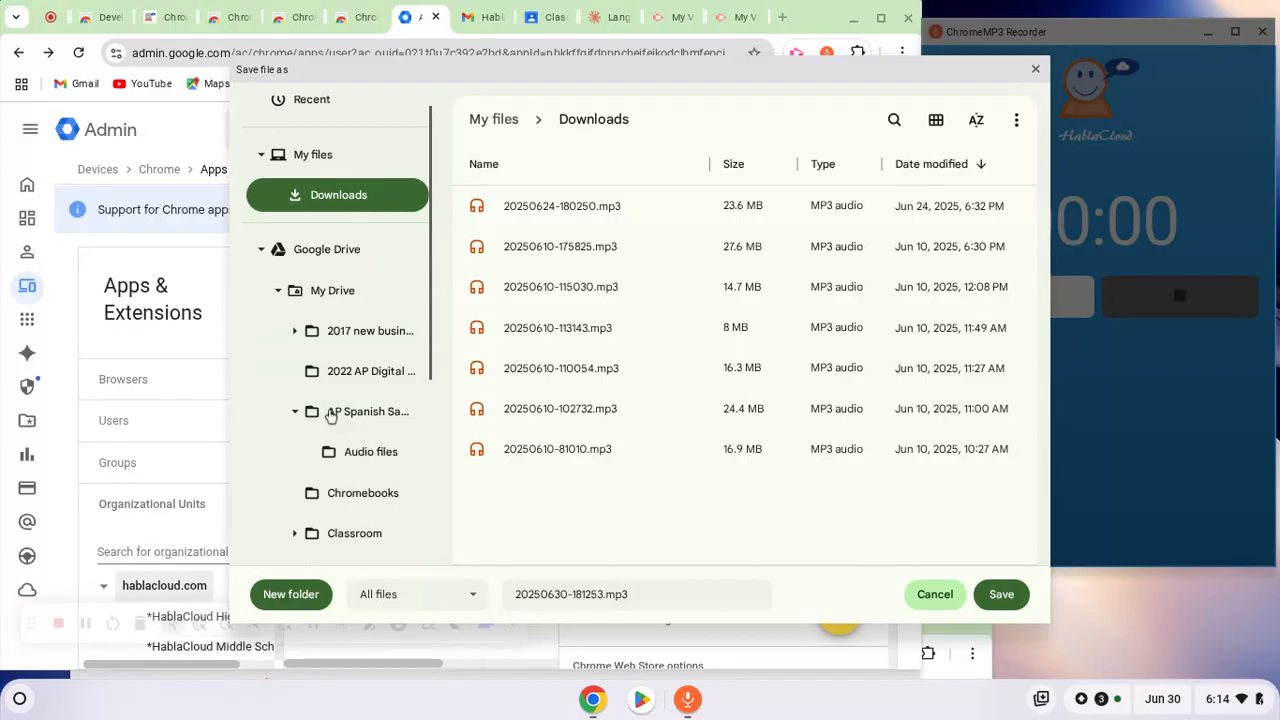
left_click(356, 458)
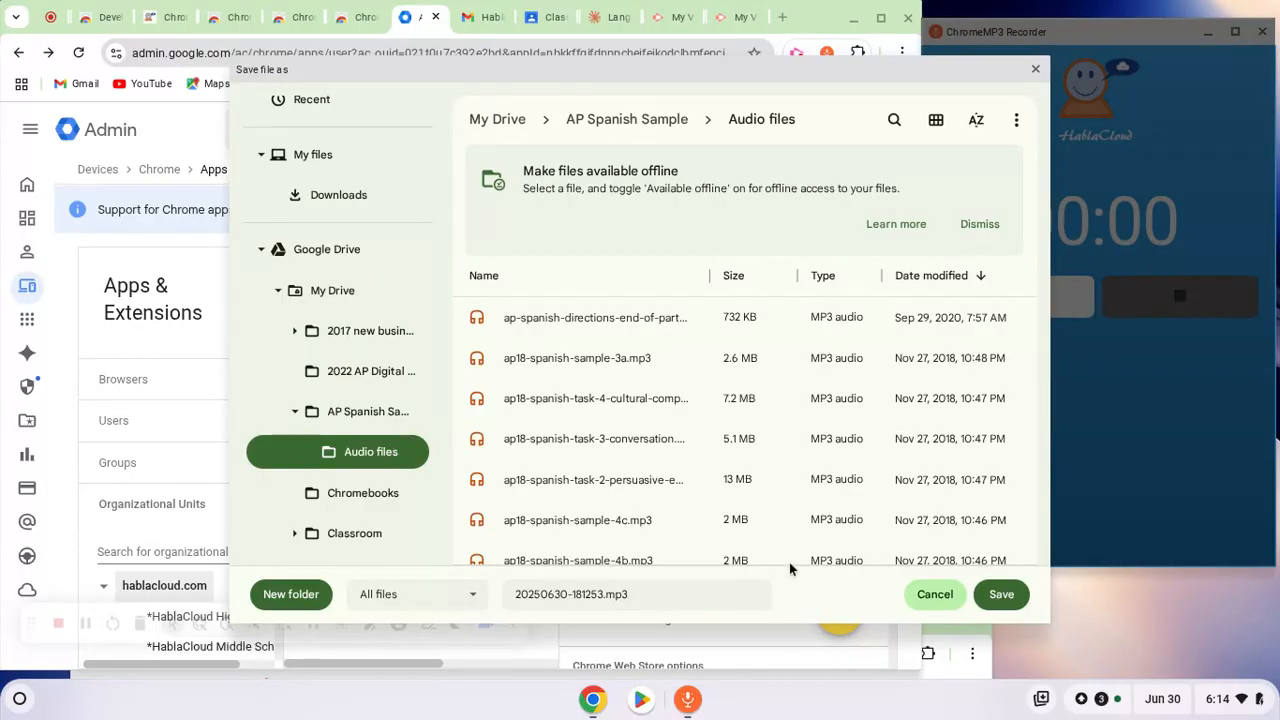
left_click(1002, 595)
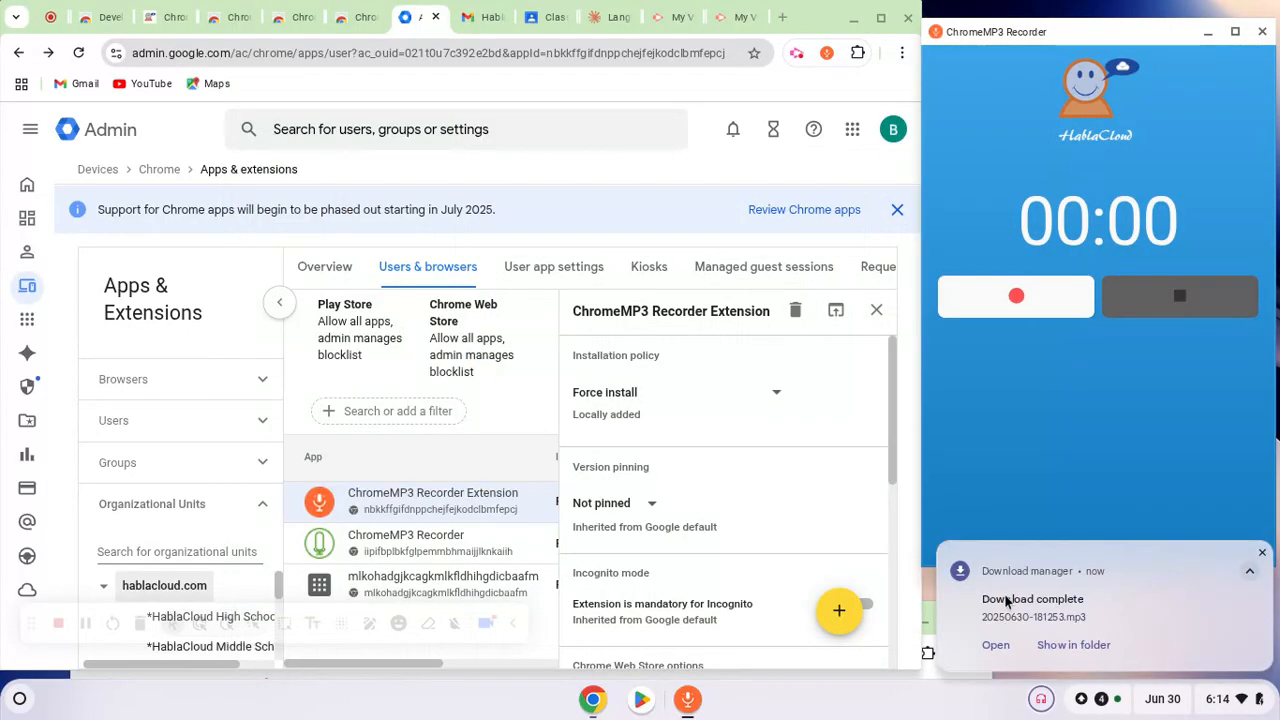
Show the saved 20250630-181253.mp3 in its folder, play it muted, and dismiss the player and file browser windows
left_click(1068, 644)
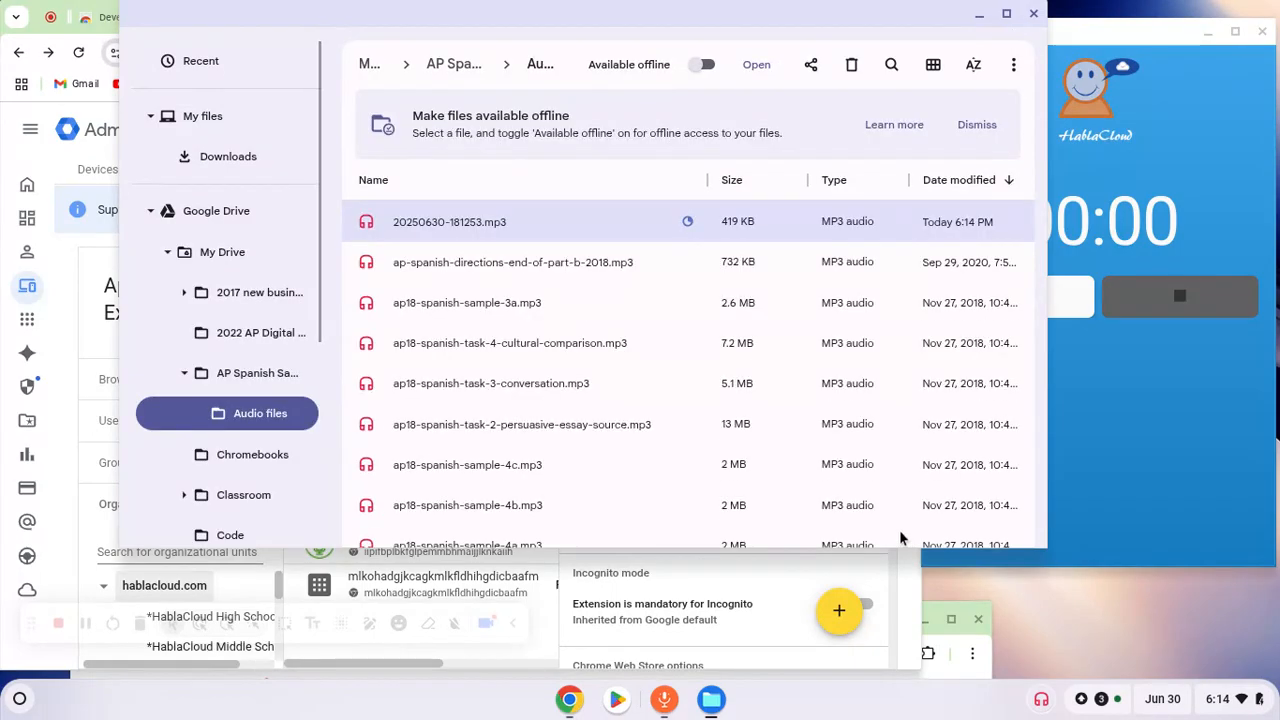
double_click(446, 224)
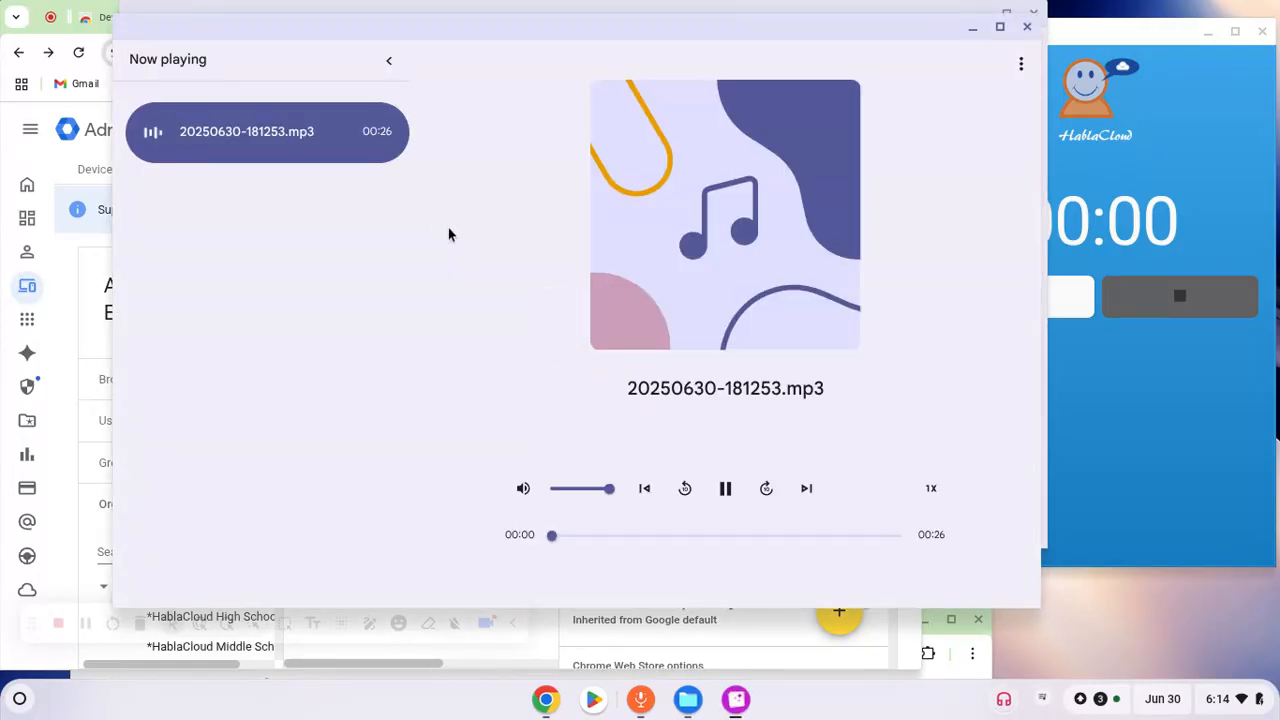
left_click(521, 488)
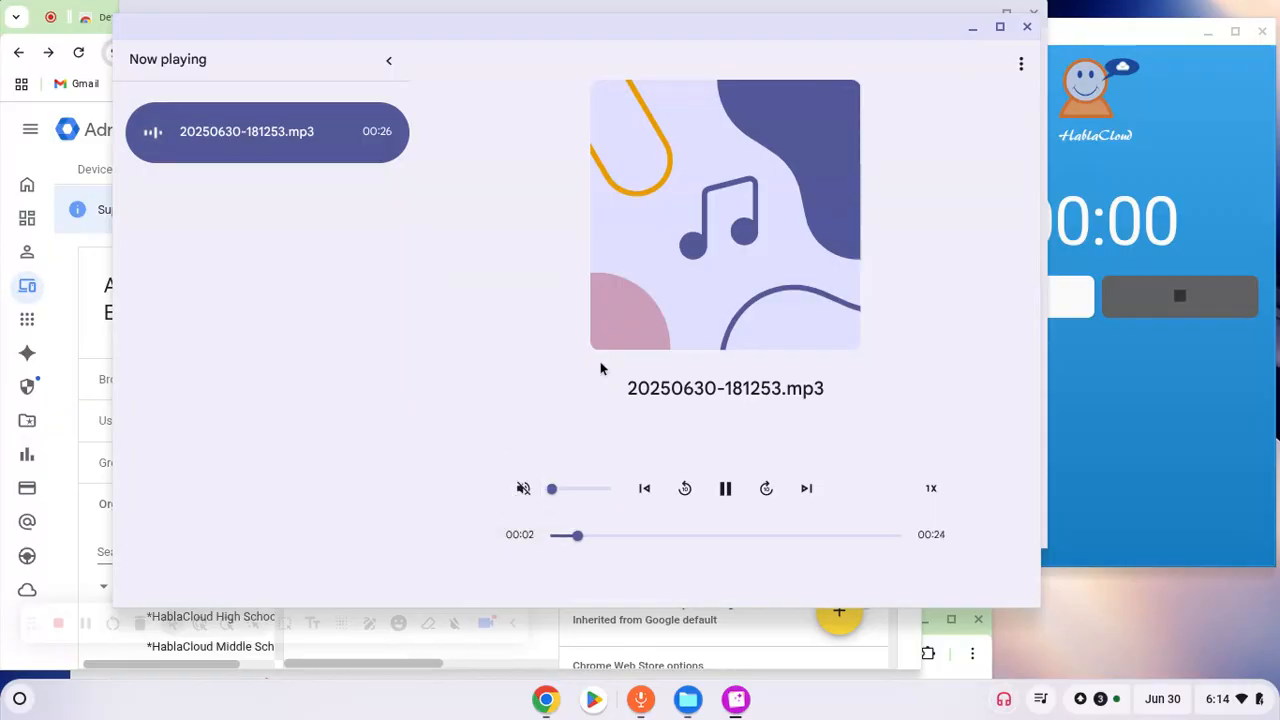
left_click(1025, 27)
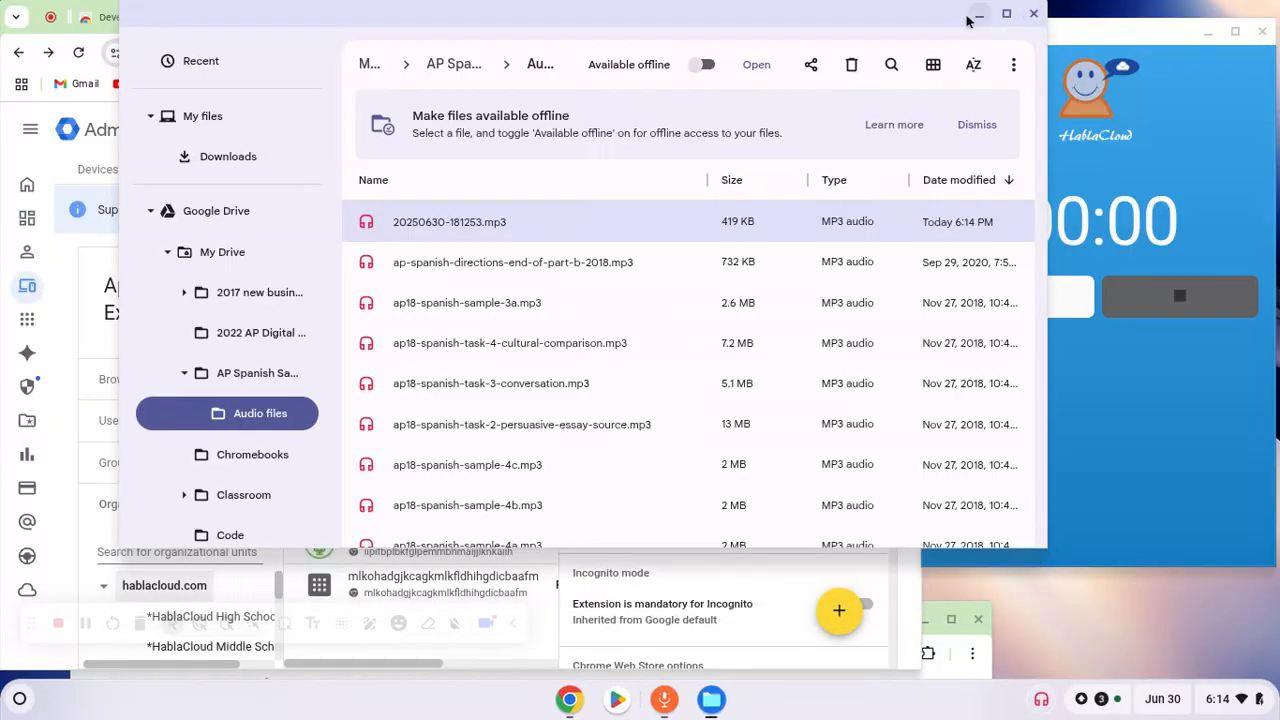
left_click(1024, 25)
Record a second clip of about 4 seconds, pausing and resuming it once at about 3 seconds, and stop the recording
left_click(1017, 297)
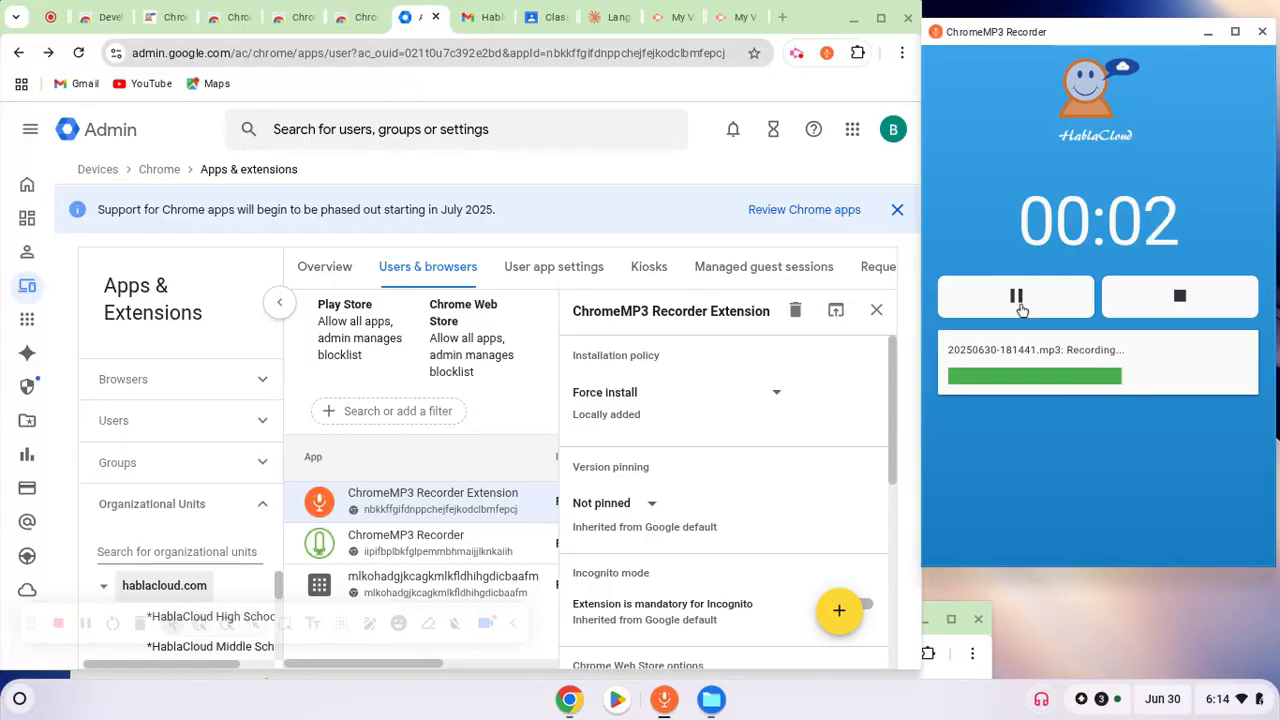
left_click(1017, 300)
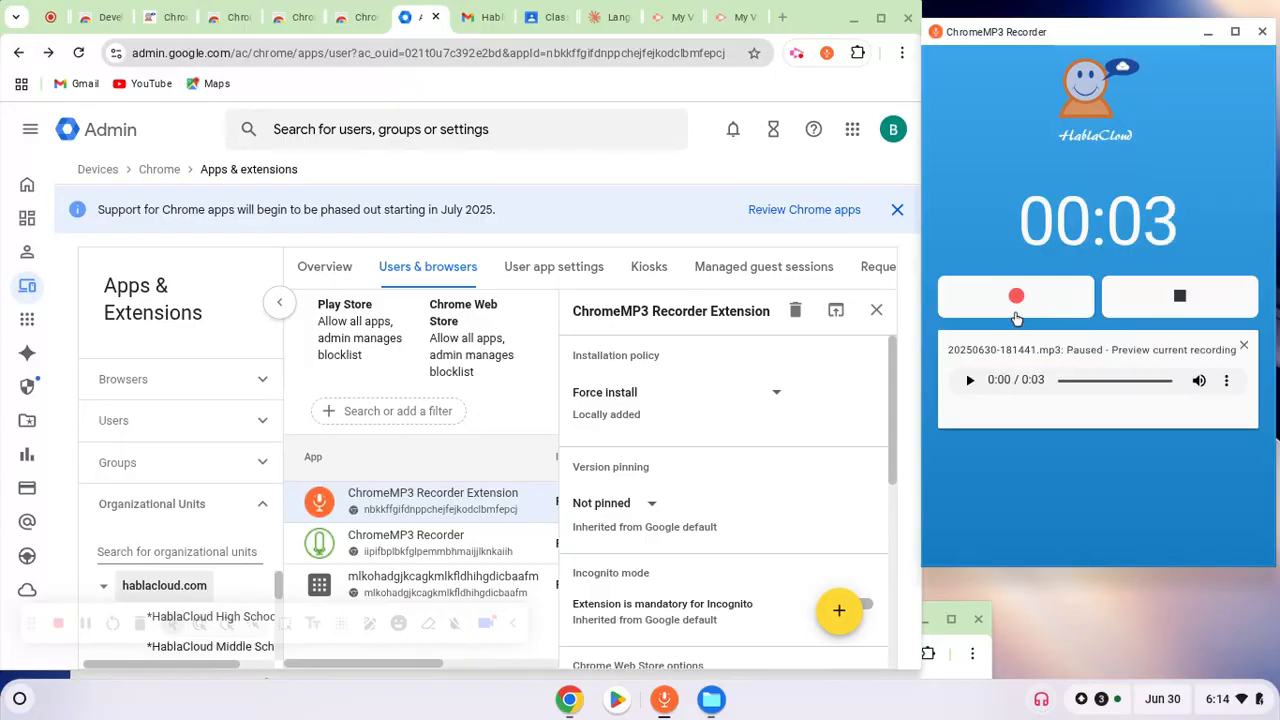
left_click(1017, 300)
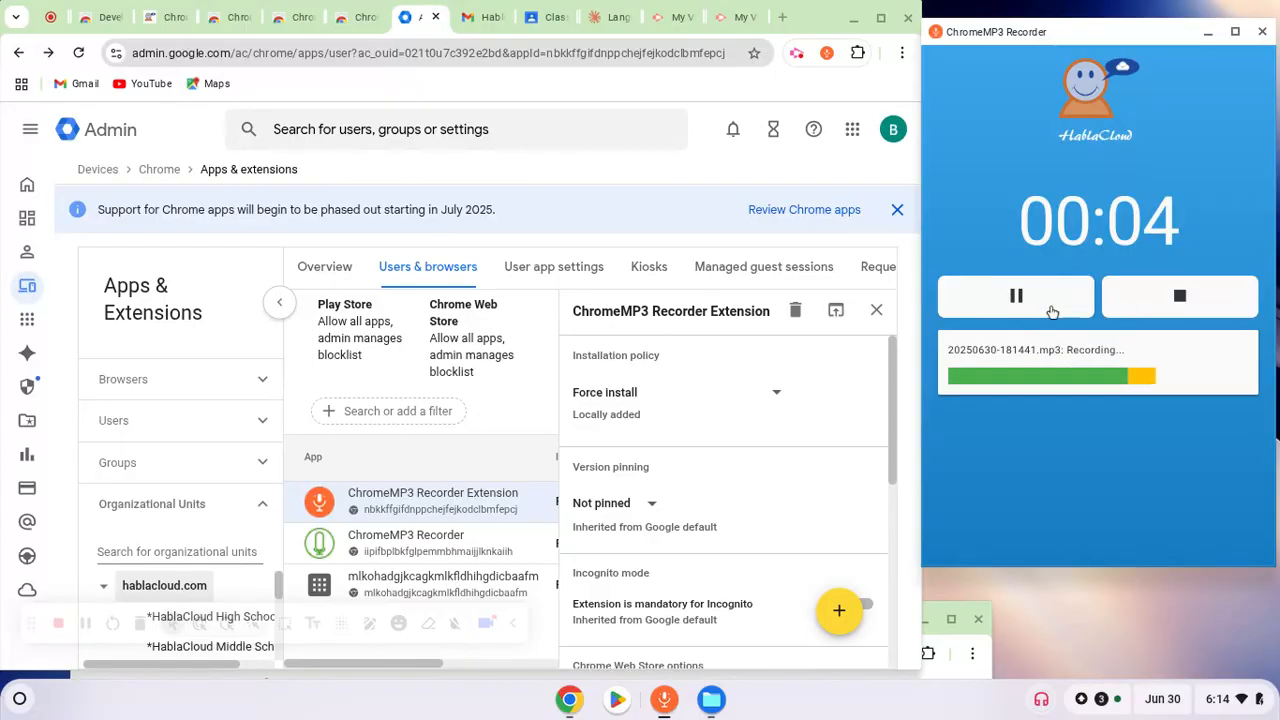
left_click(1051, 312)
left_click(1188, 304)
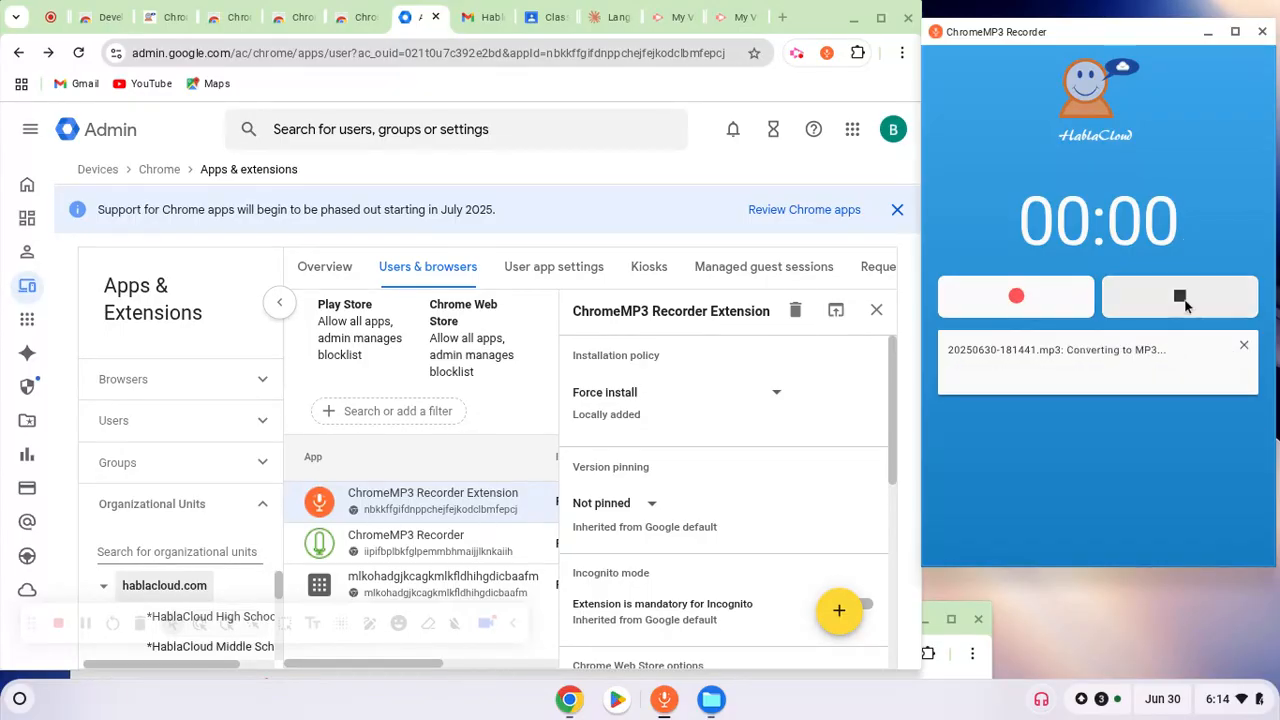